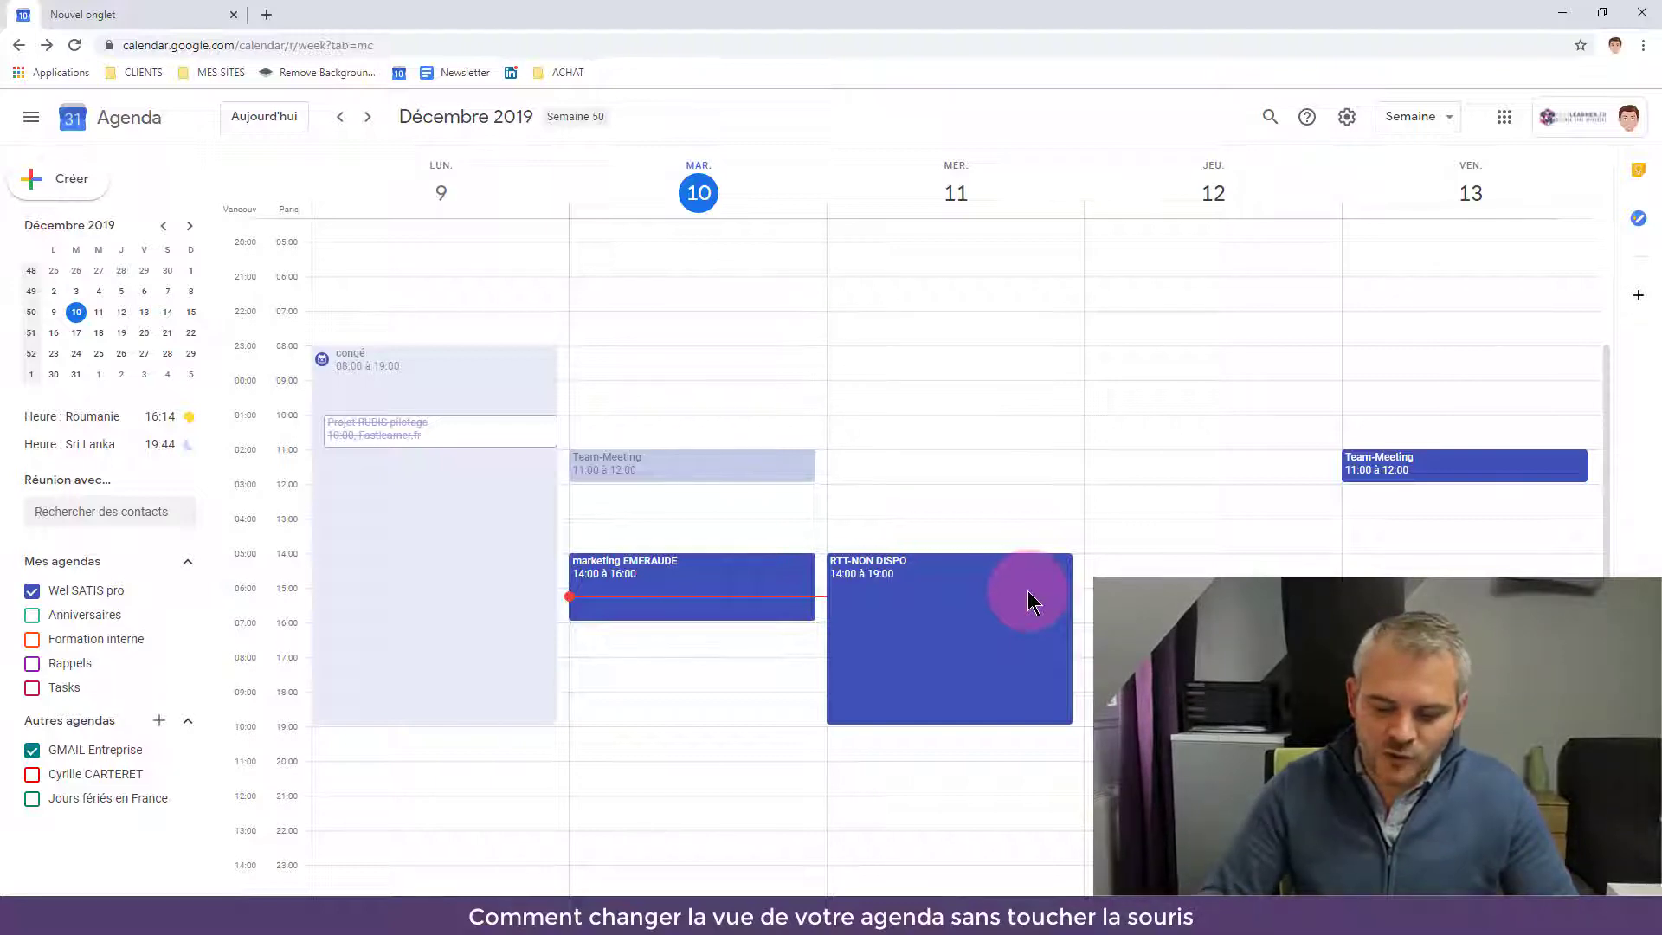
- Glance at the keyboard shortcuts list, then switch to Jour view and then Mois view
{"action": "key", "text": "question"}
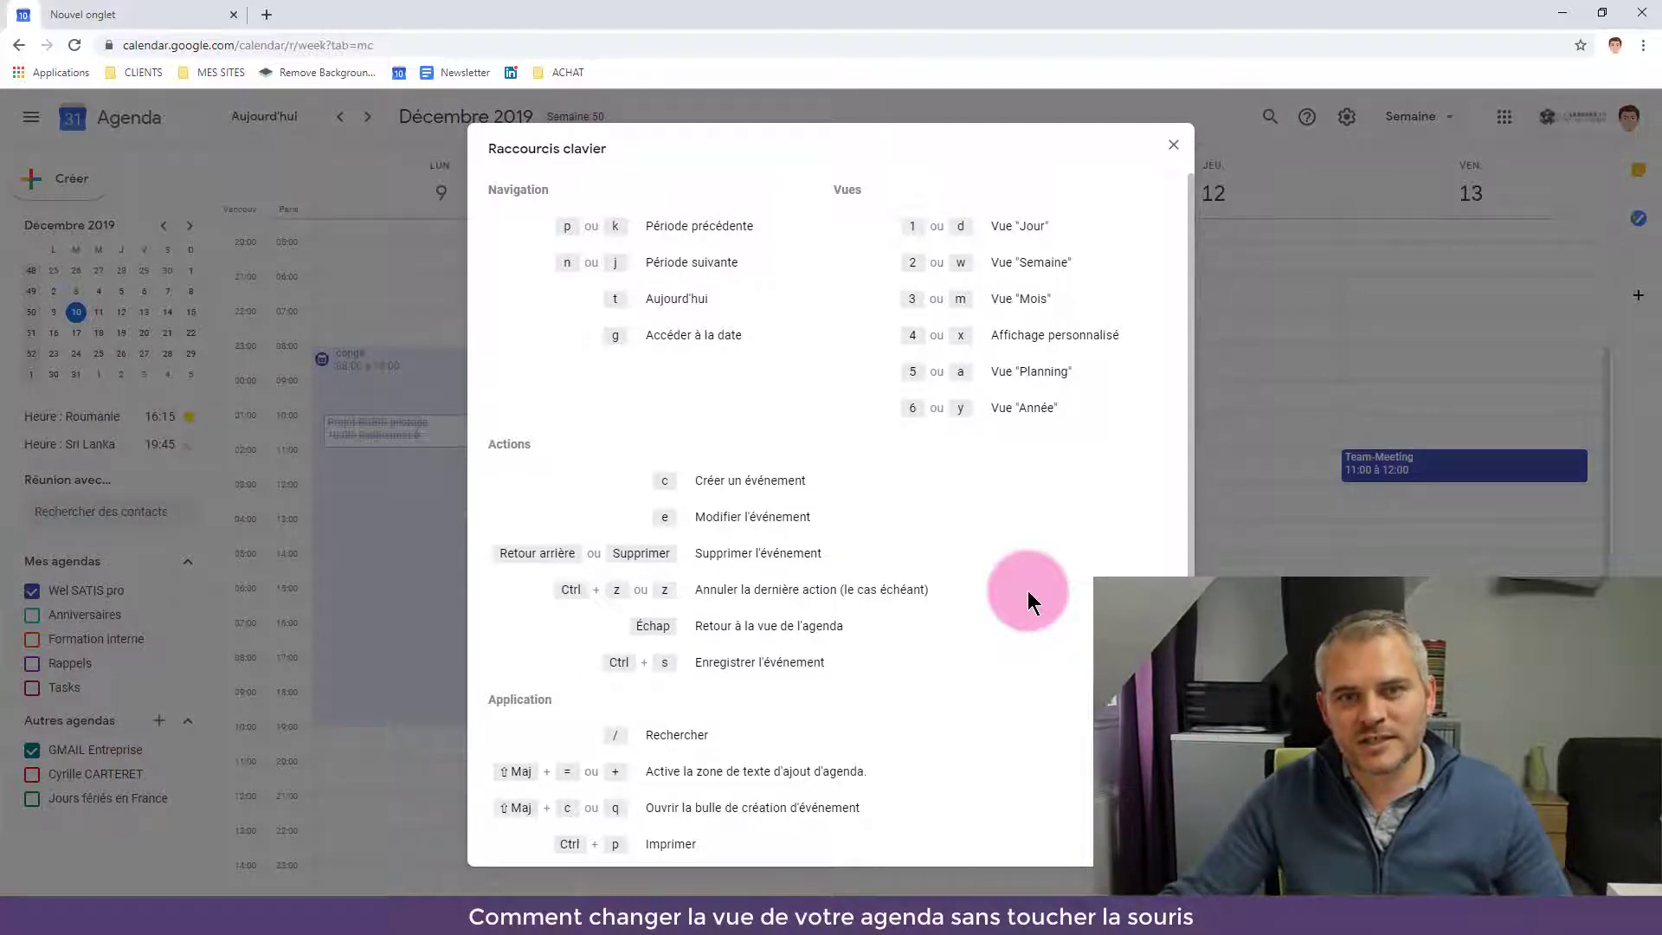
{"action": "left_click", "coordinate": [1174, 148]}
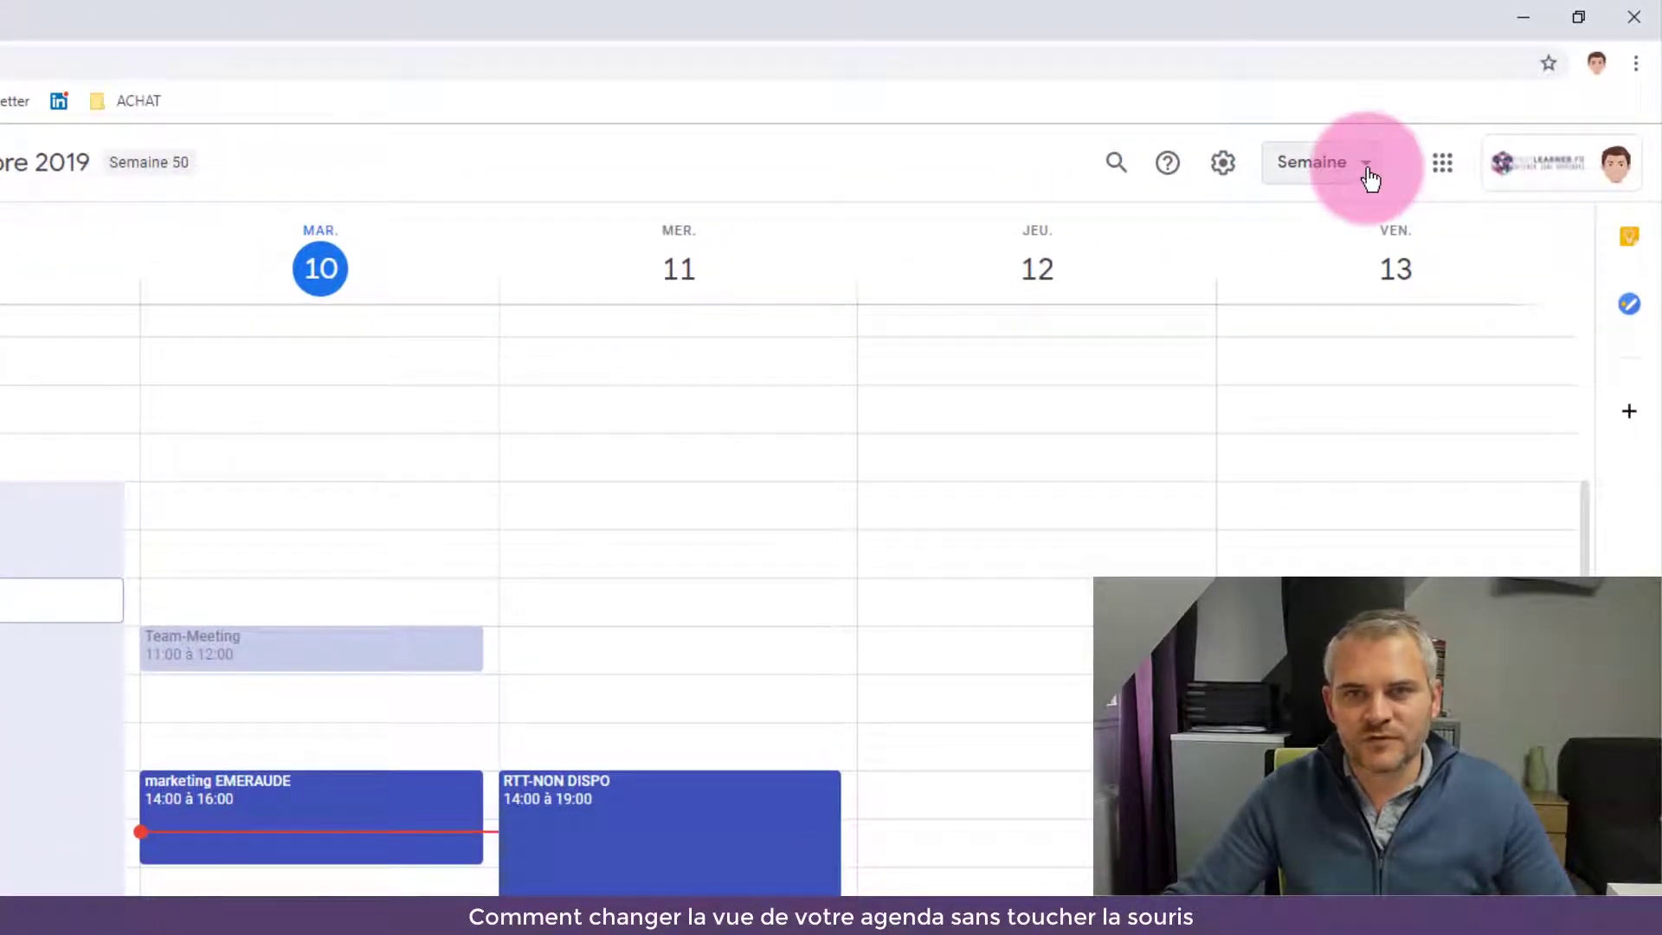
{"action": "left_click", "coordinate": [1369, 180]}
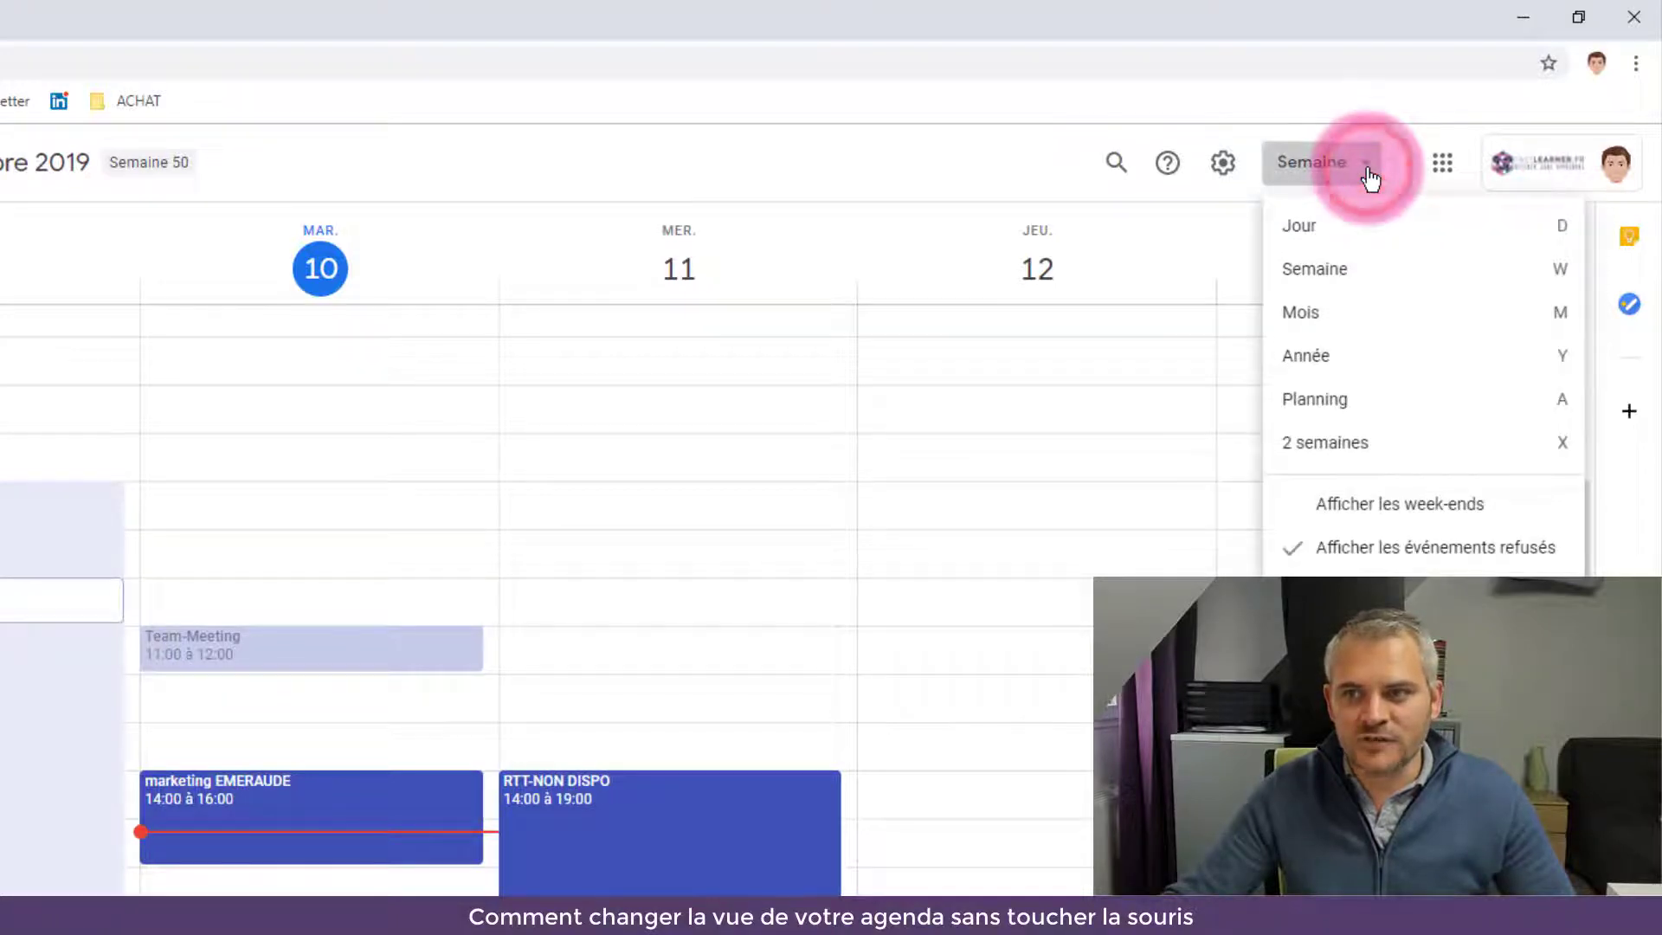
{"action": "left_click", "coordinate": [1355, 230]}
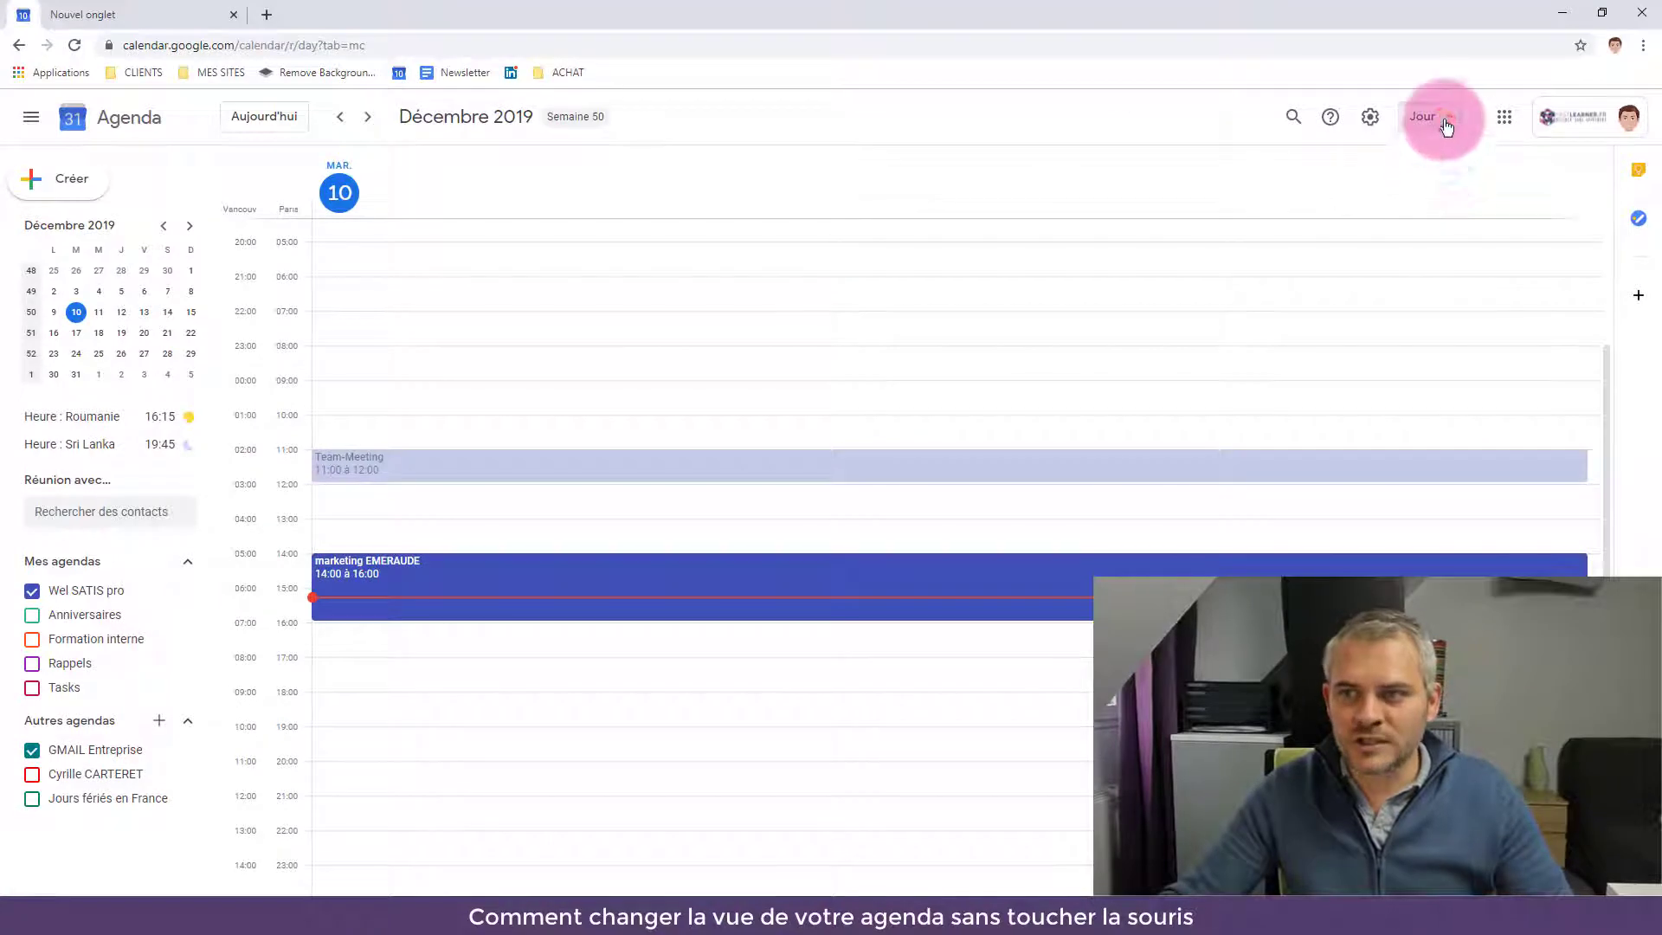
{"action": "left_click", "coordinate": [1437, 118]}
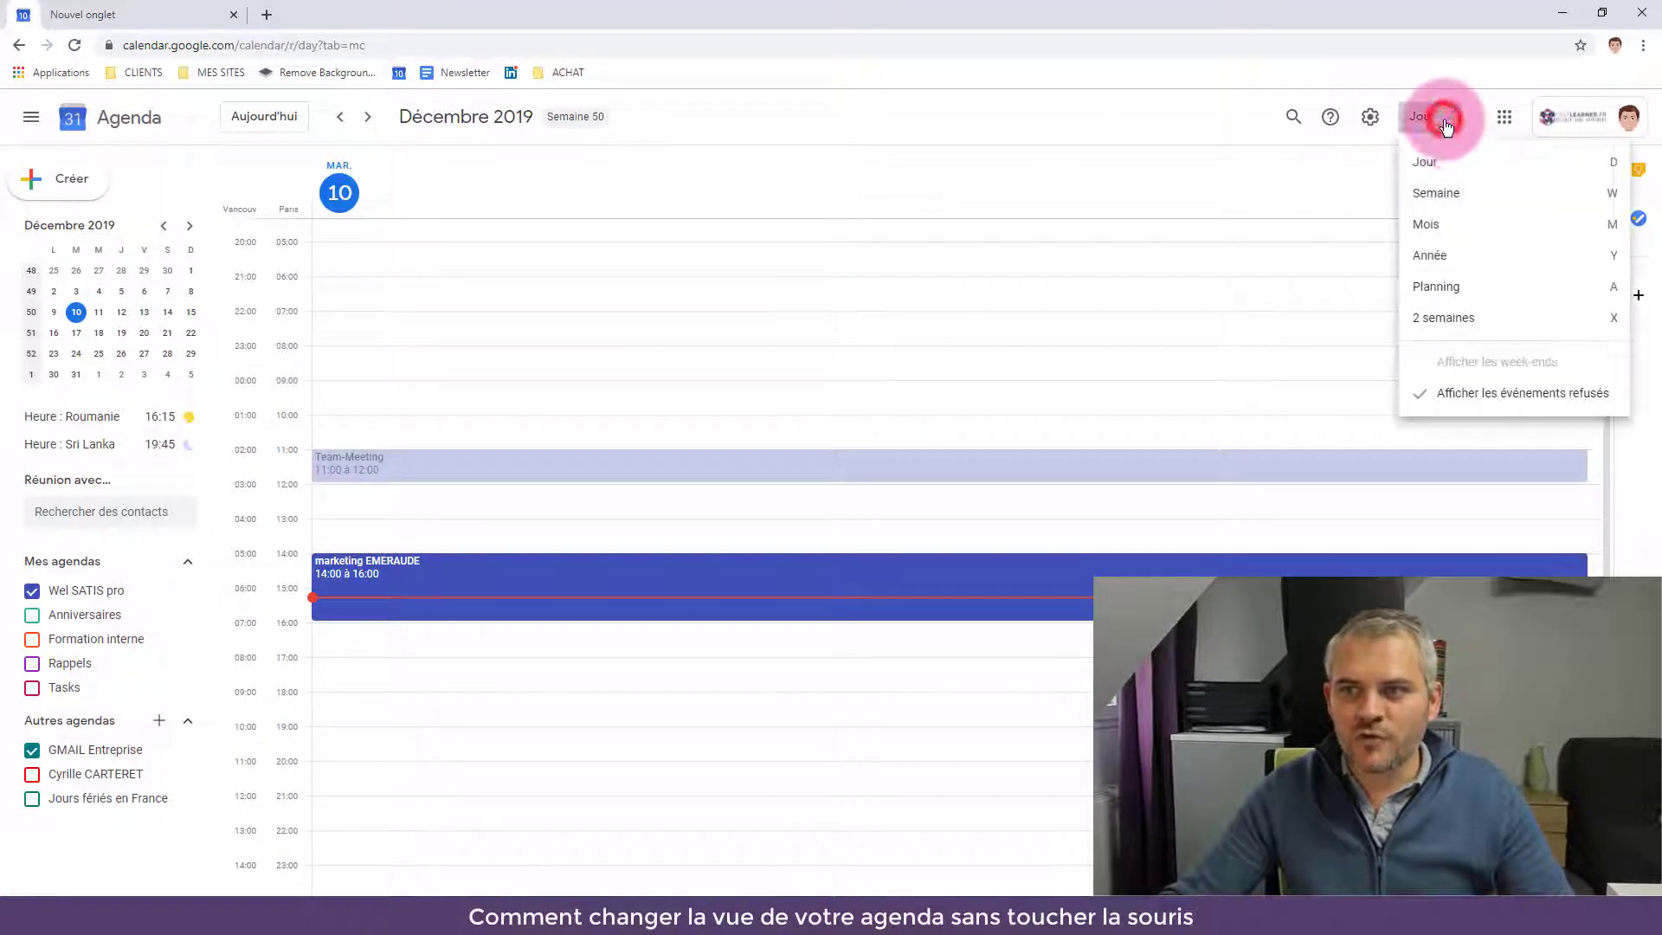
{"action": "left_click", "coordinate": [1433, 227]}
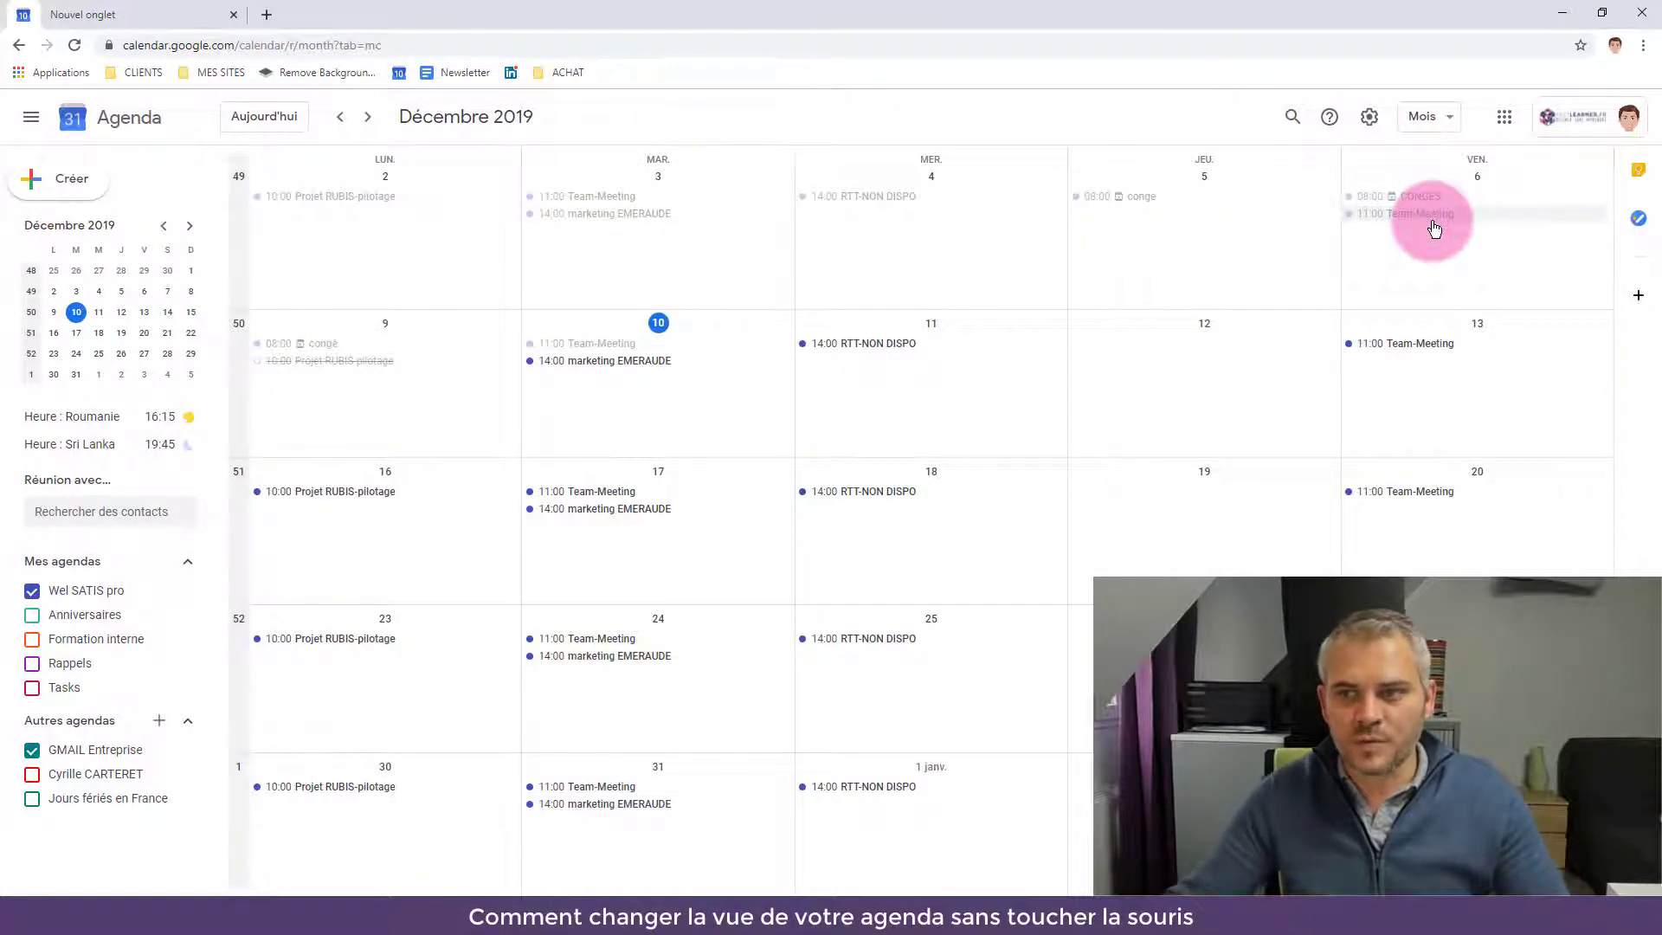
- Switch to Année view, then to the Planning agenda list of Dec 2019–Feb 2020
{"action": "left_click", "coordinate": [1453, 118]}
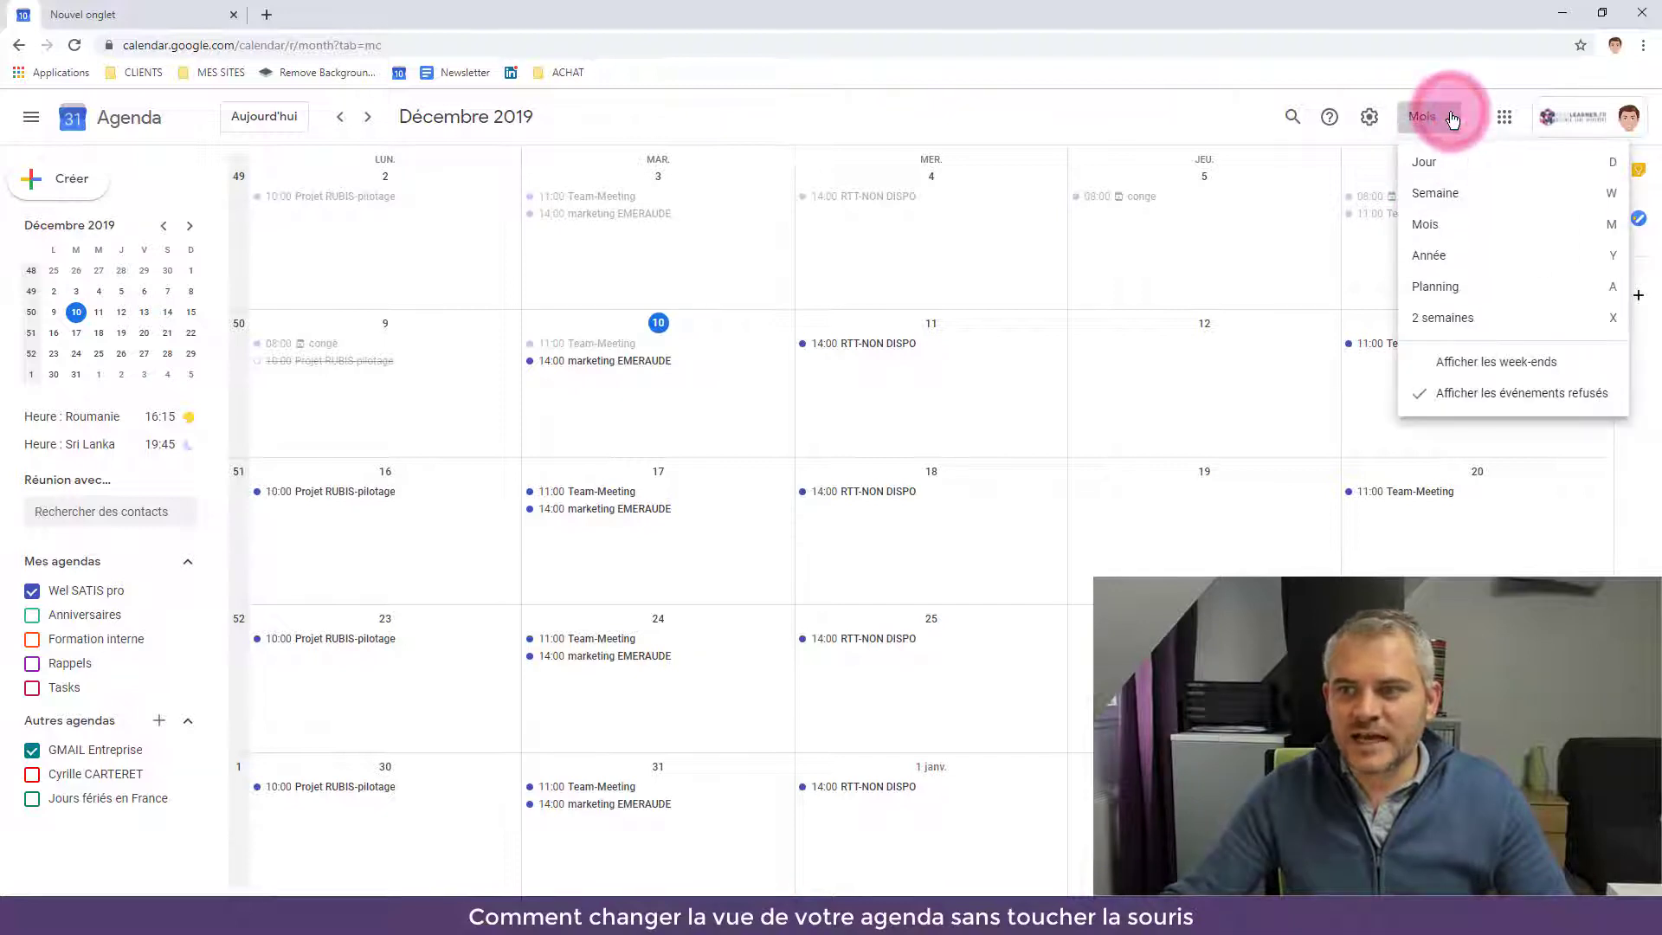
{"action": "left_click", "coordinate": [1453, 257]}
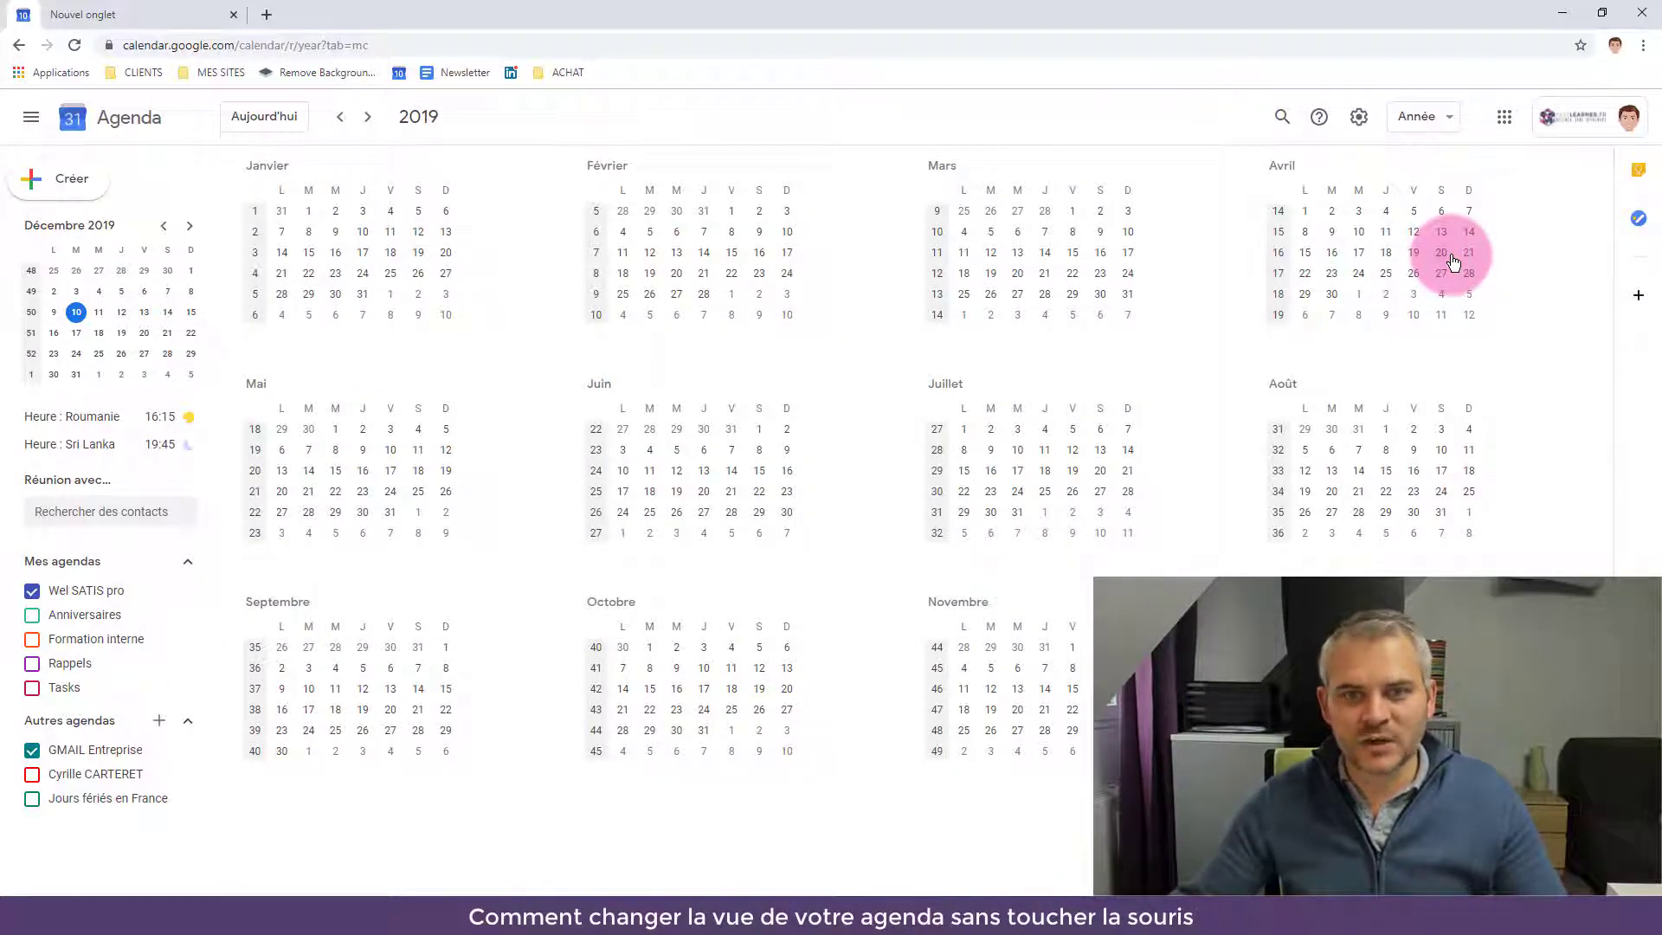
{"action": "left_click", "coordinate": [1424, 116]}
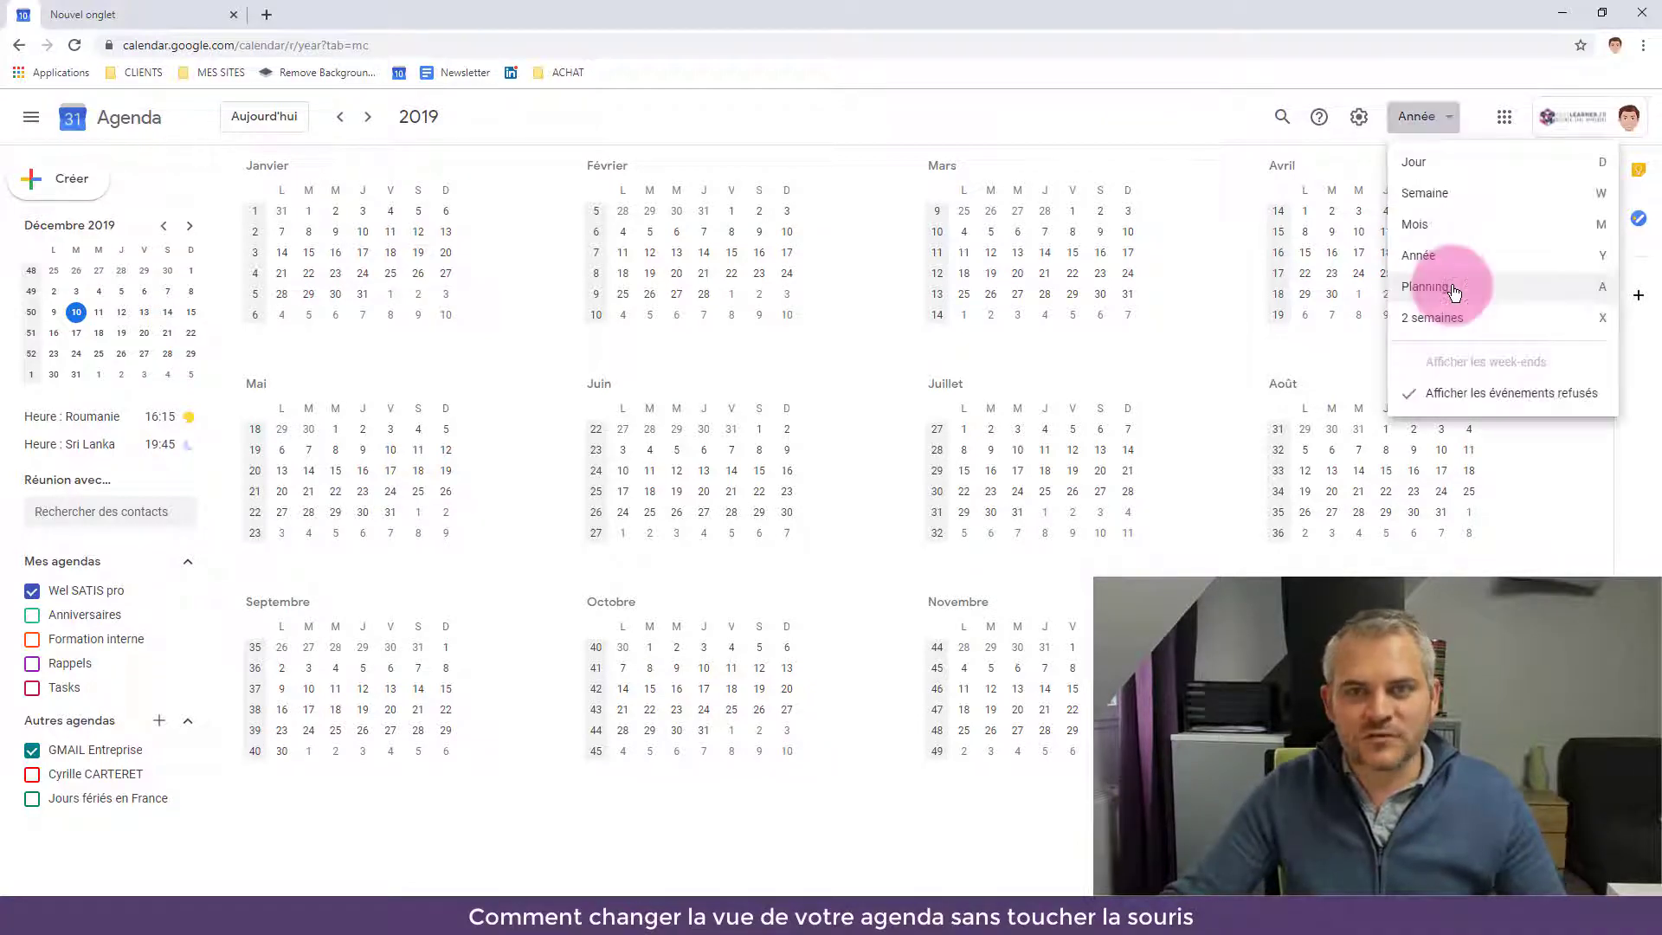
{"action": "left_click", "coordinate": [1448, 288]}
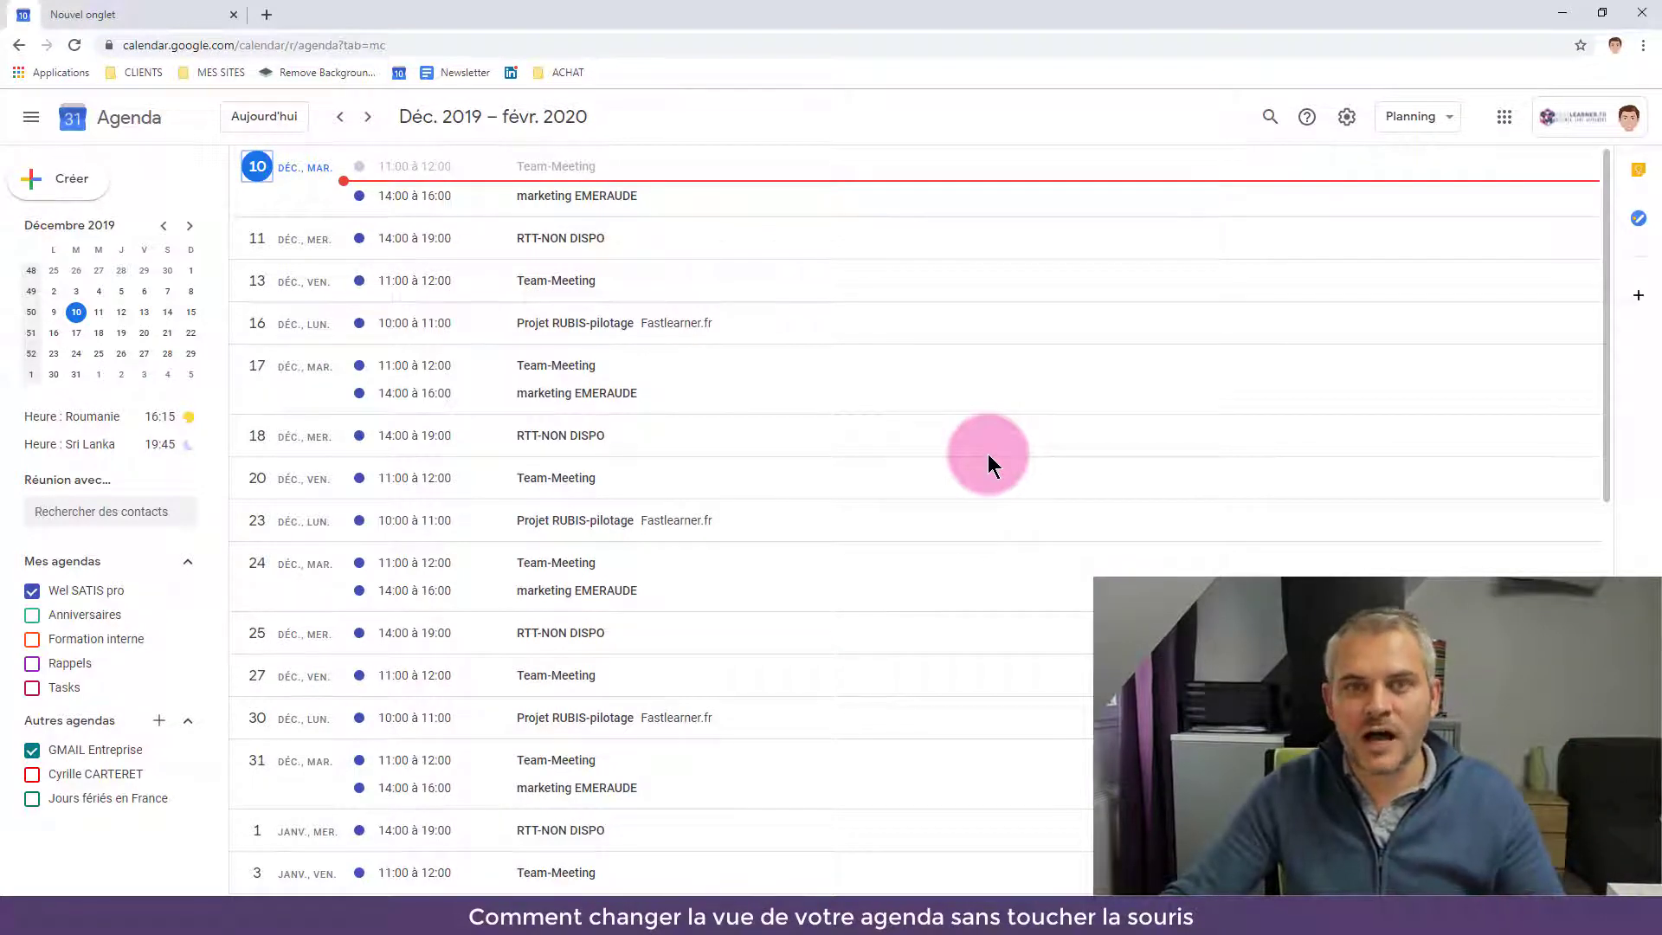
{"action": "left_click", "coordinate": [1450, 121]}
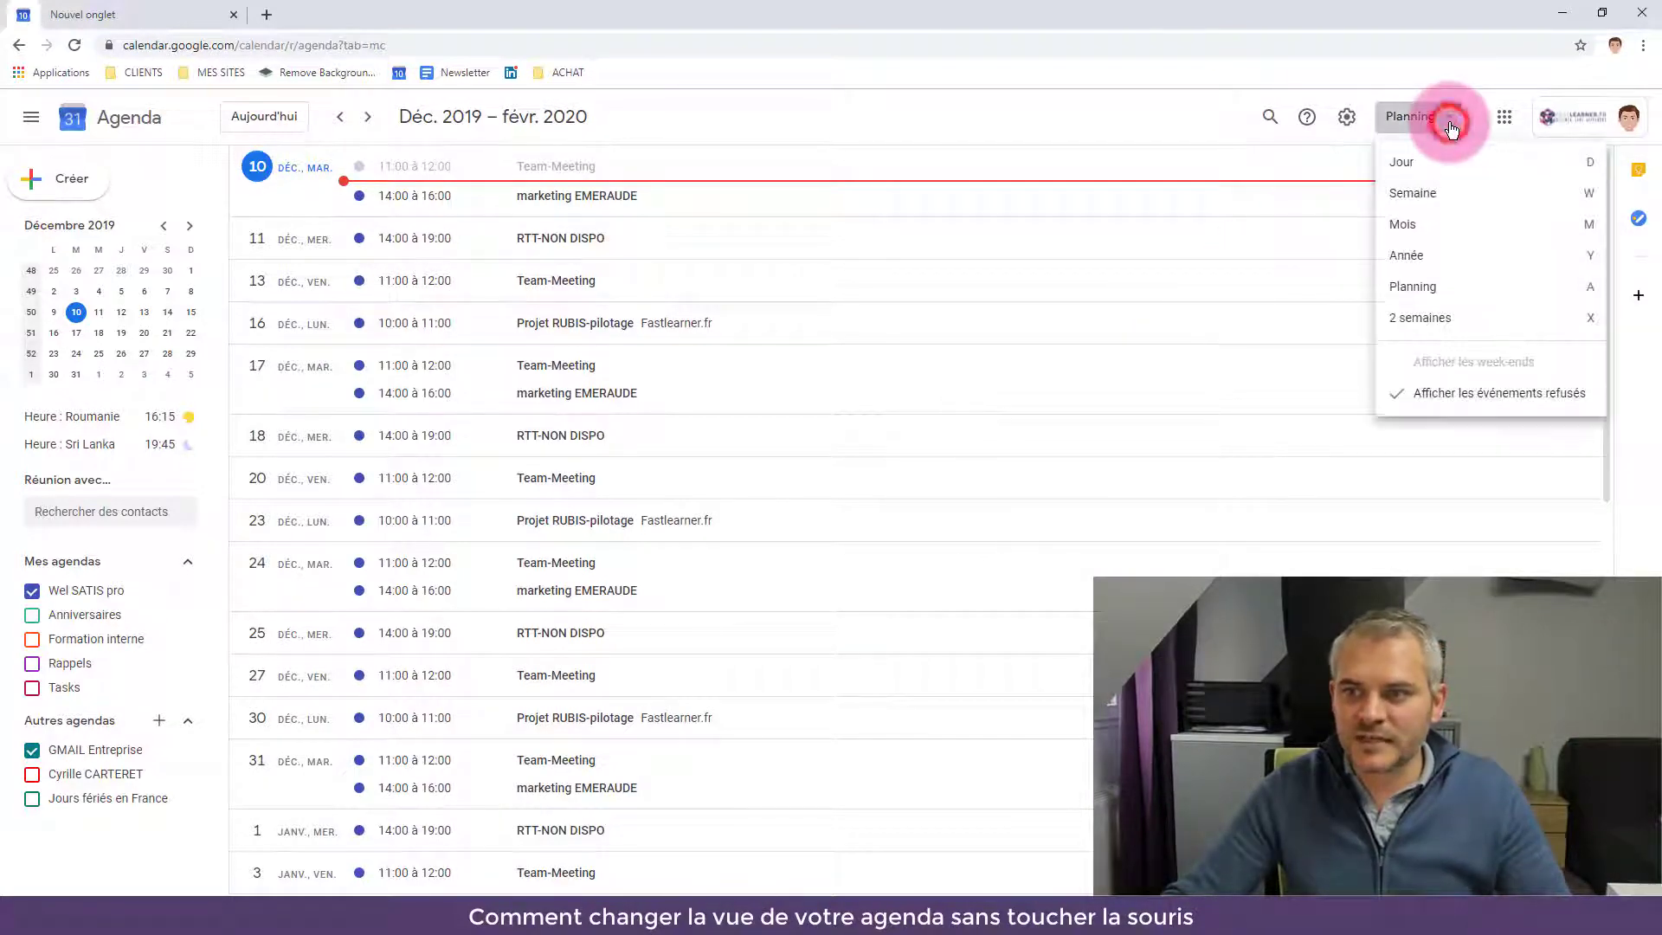
- Display the custom 2 semaines view covering 9–22 December 2019
{"action": "left_click", "coordinate": [1417, 326]}
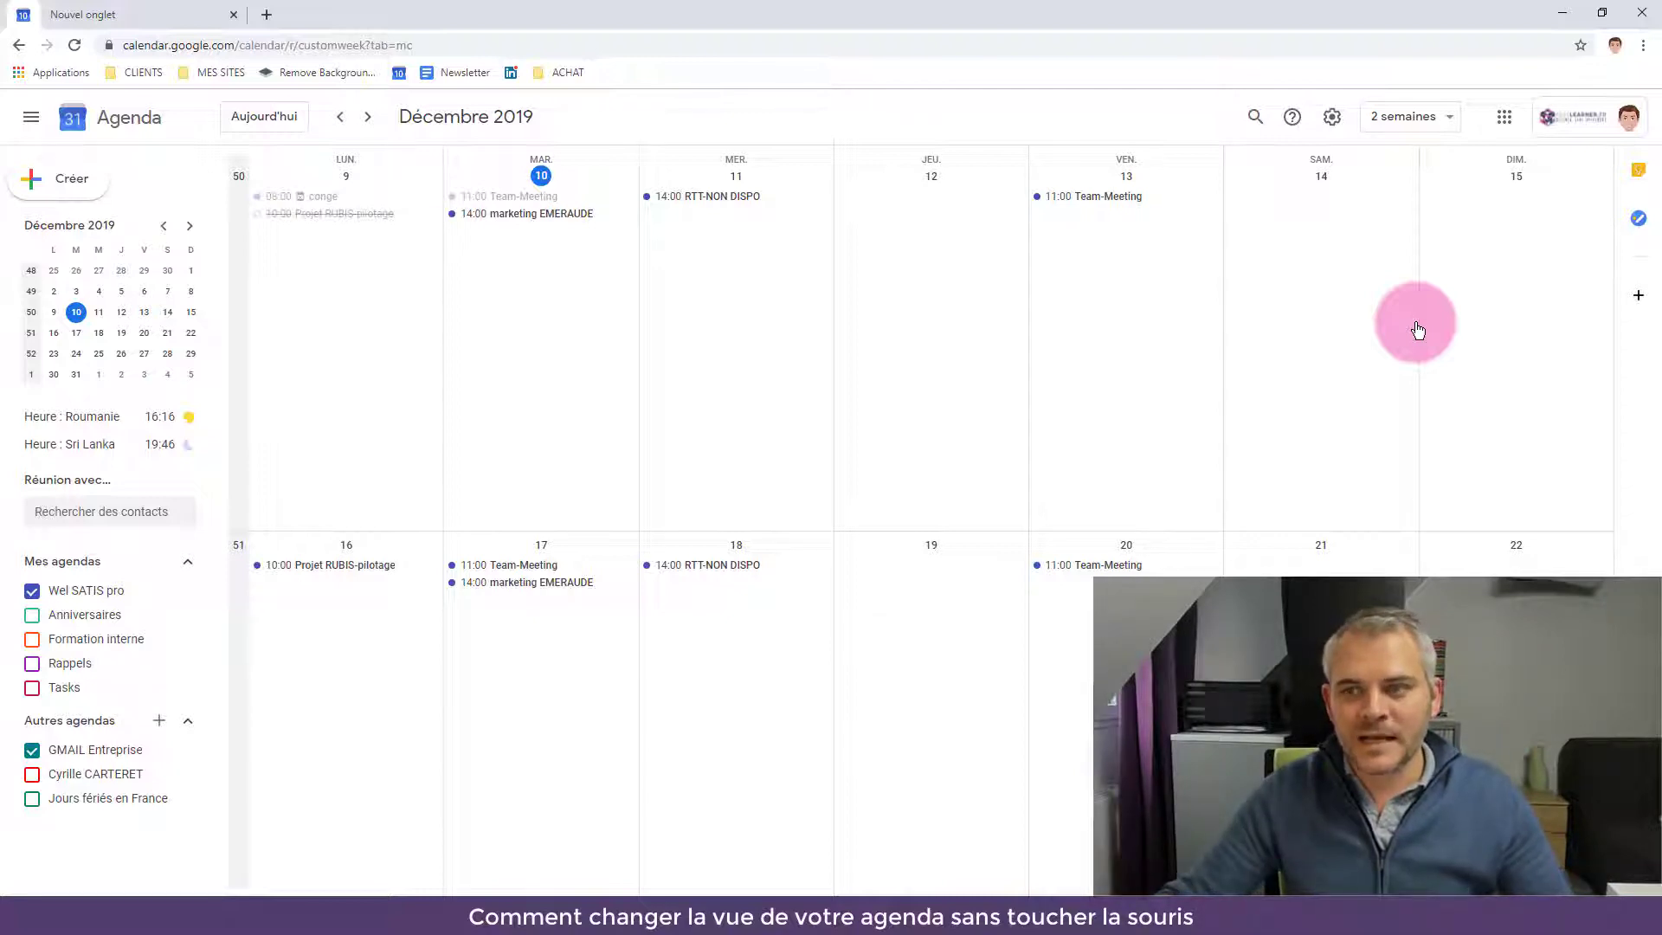
{"action": "left_click", "coordinate": [1444, 118]}
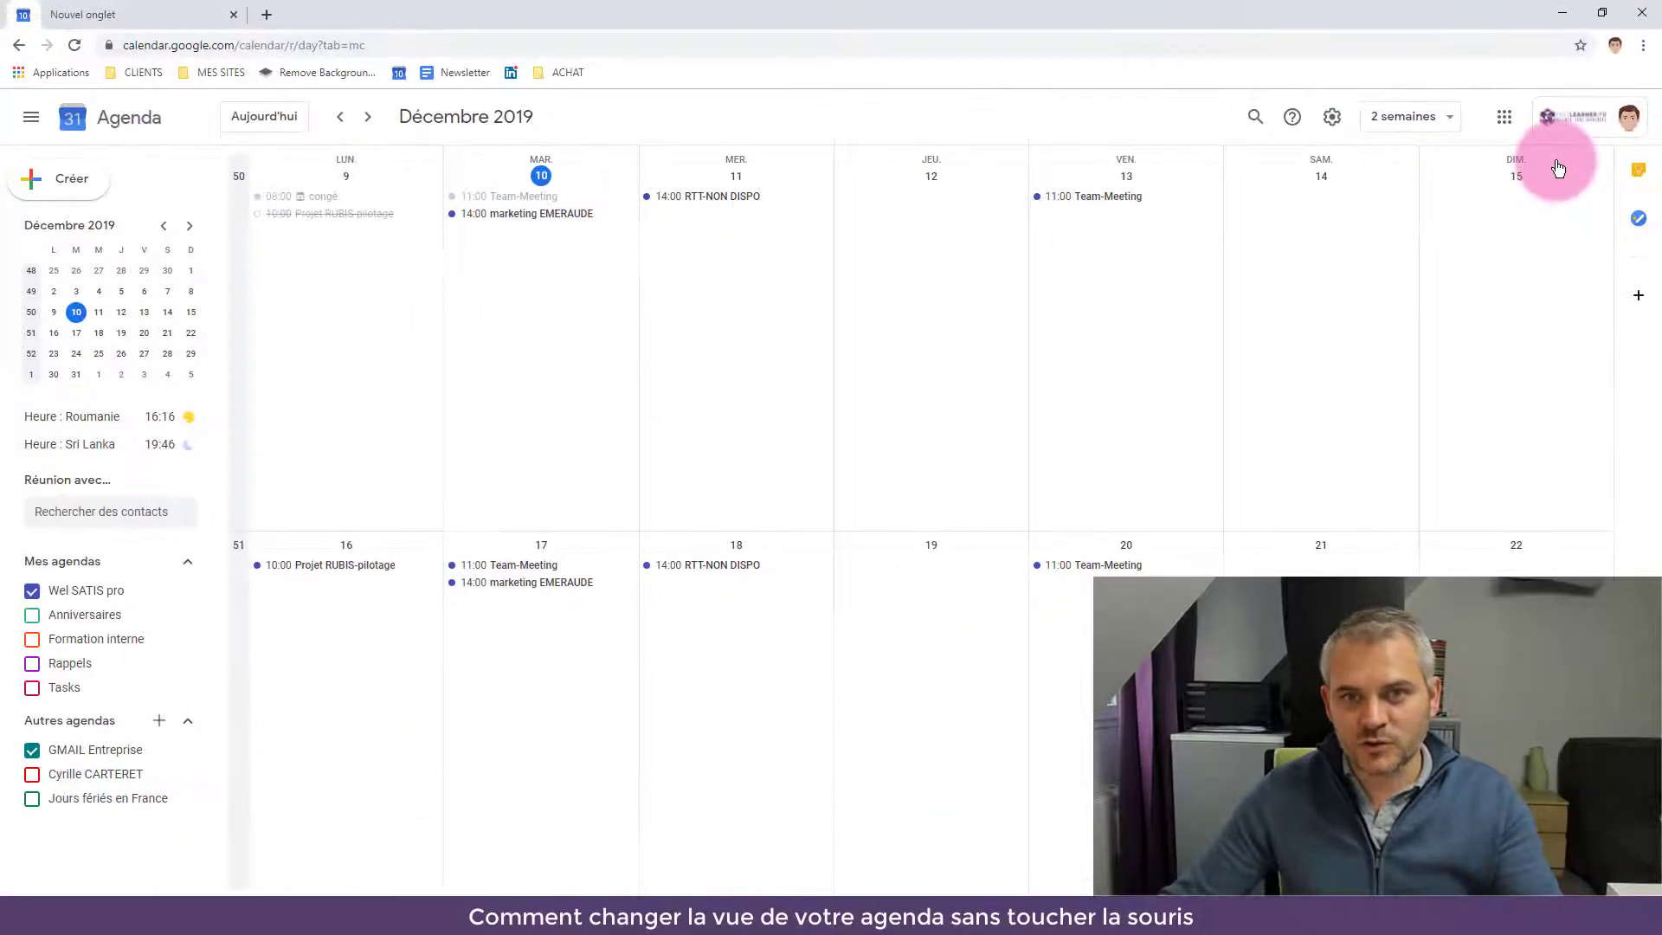
- Use the D, W and M shortcuts to reach Jour, Semaine, then December 2019 Mois view
{"action": "key", "text": "d"}
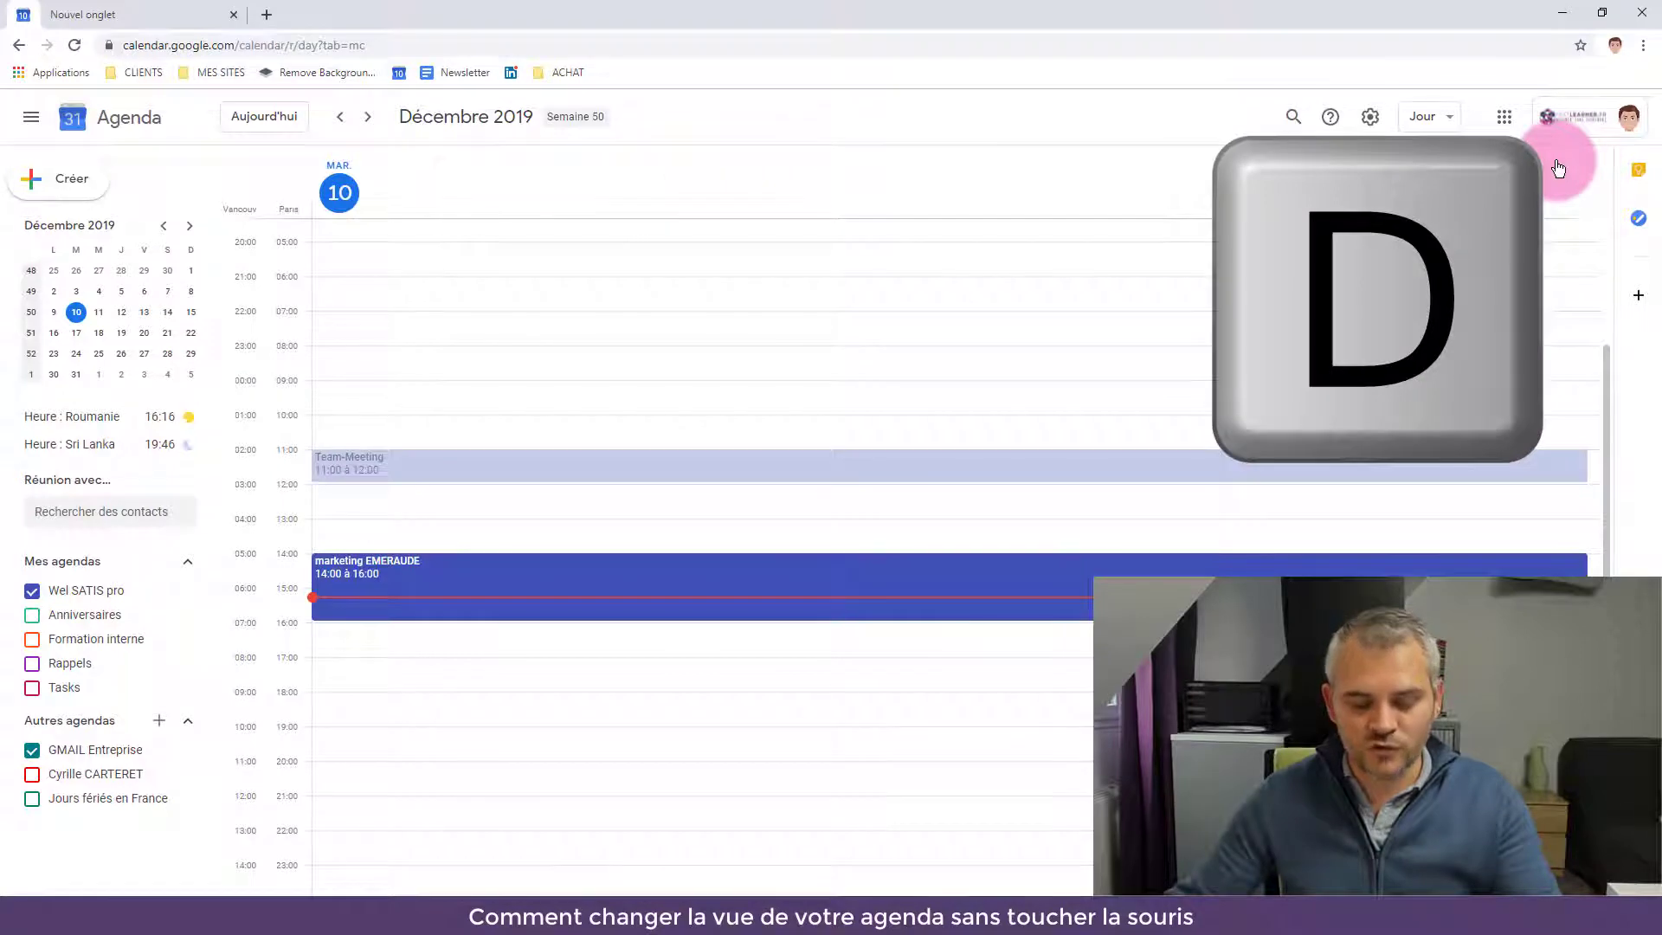
{"action": "key", "text": "w"}
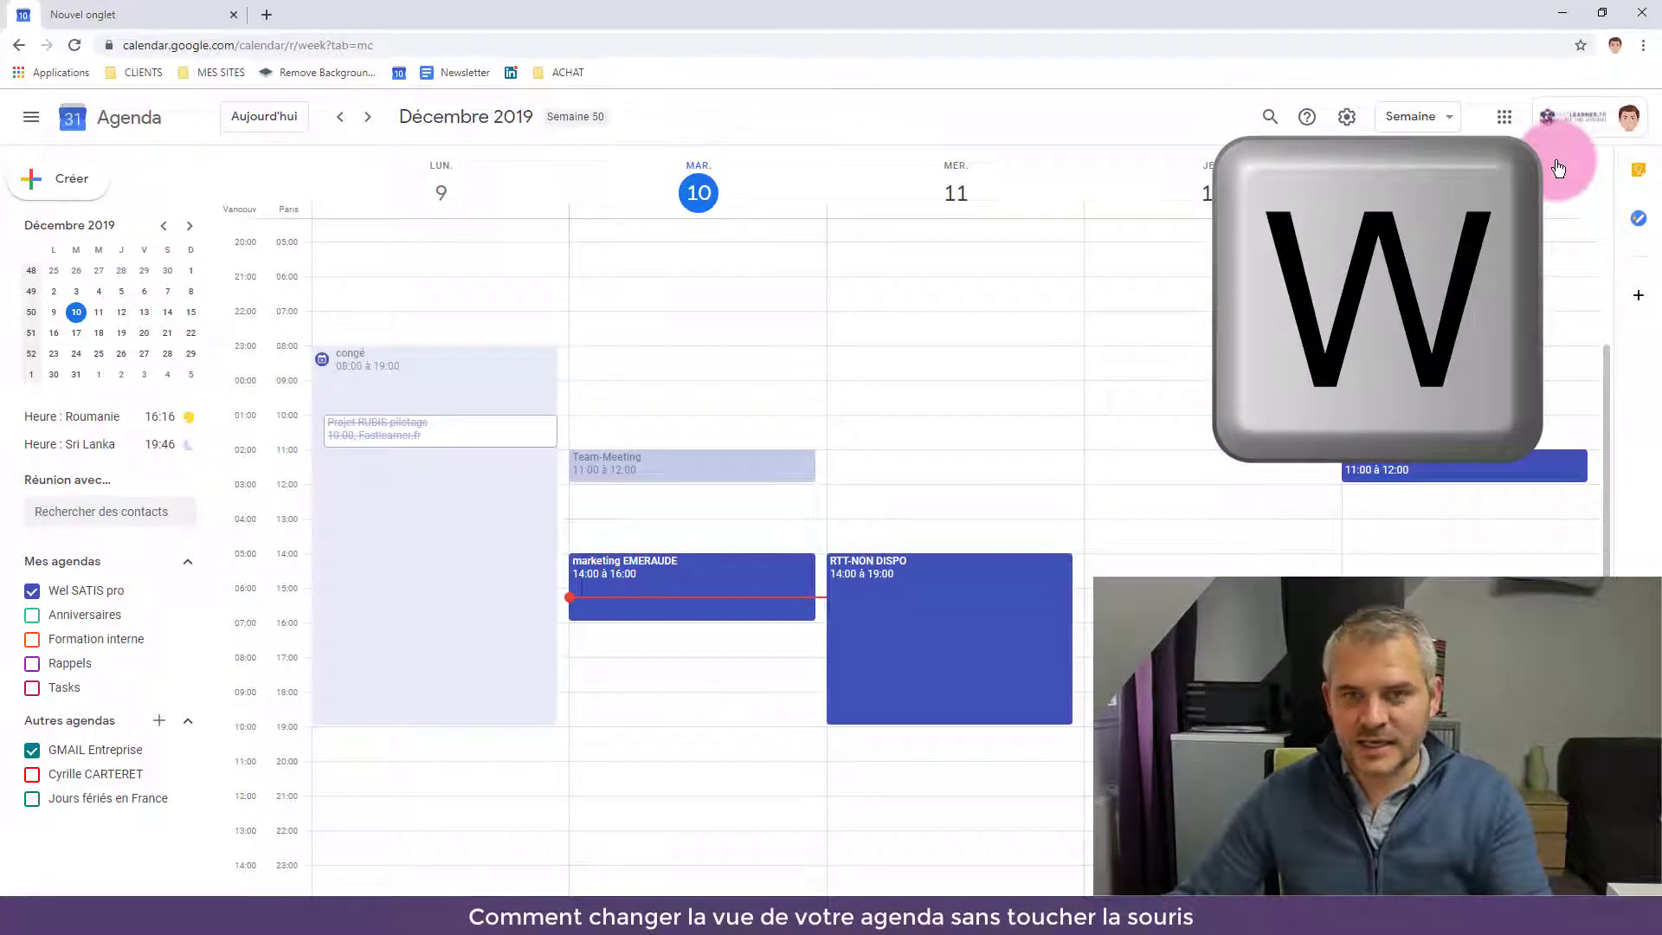
{"action": "key", "text": "m"}
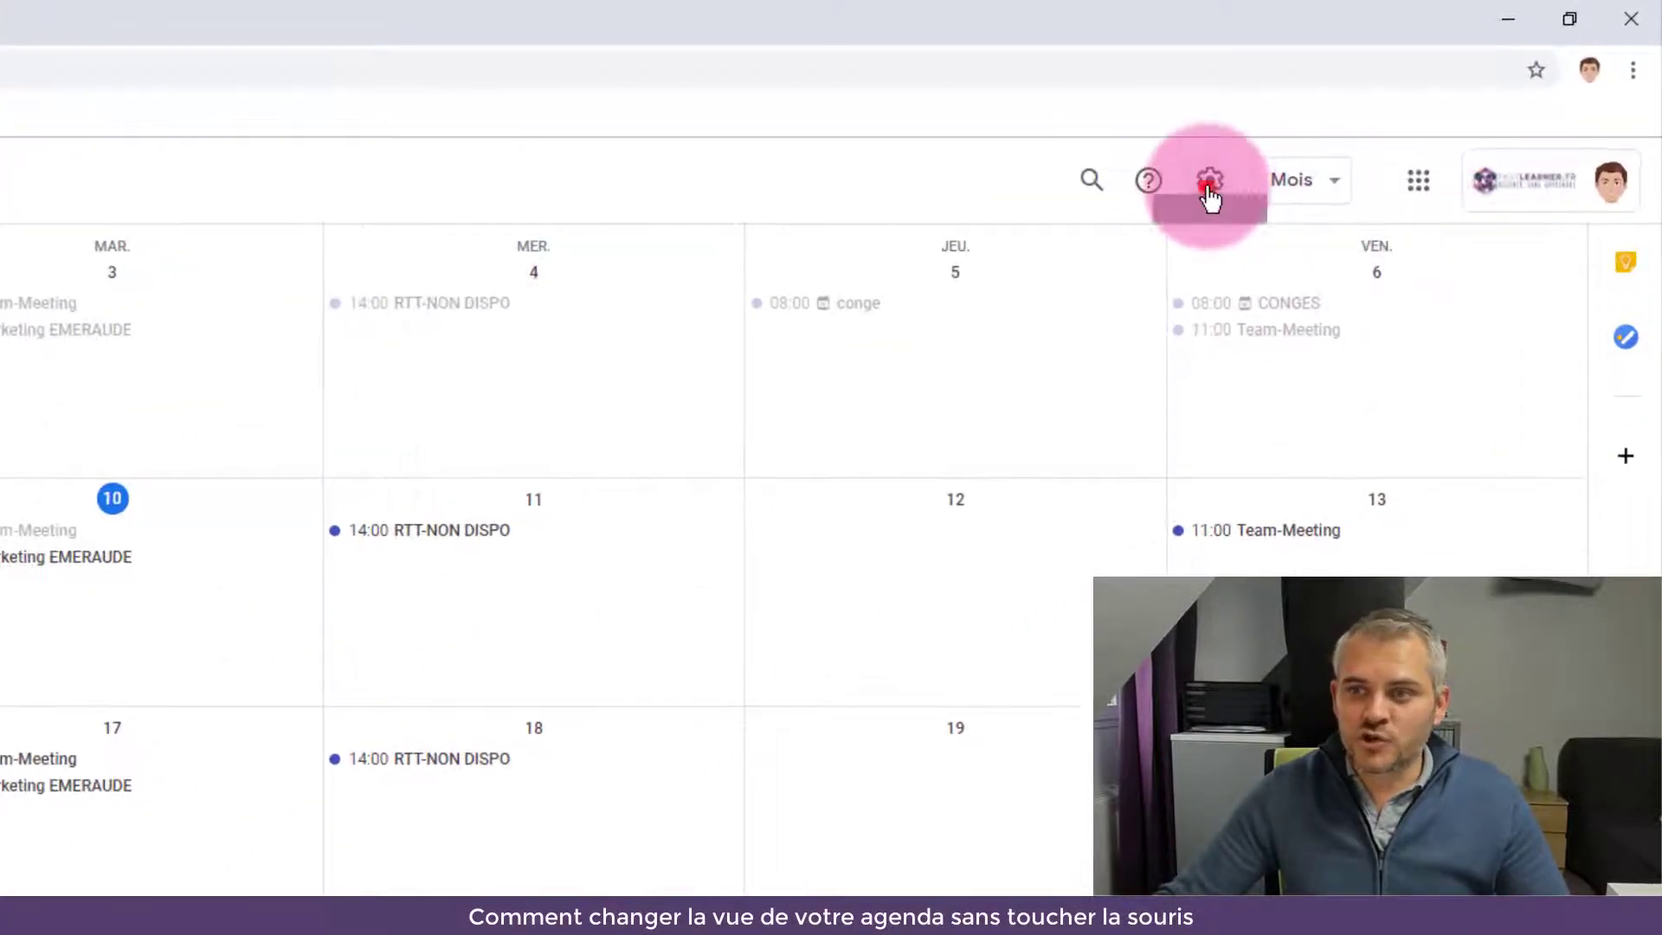
- In Settings' display options, change the custom view from 2 semaines to 4 jours
{"action": "left_click", "coordinate": [1209, 183]}
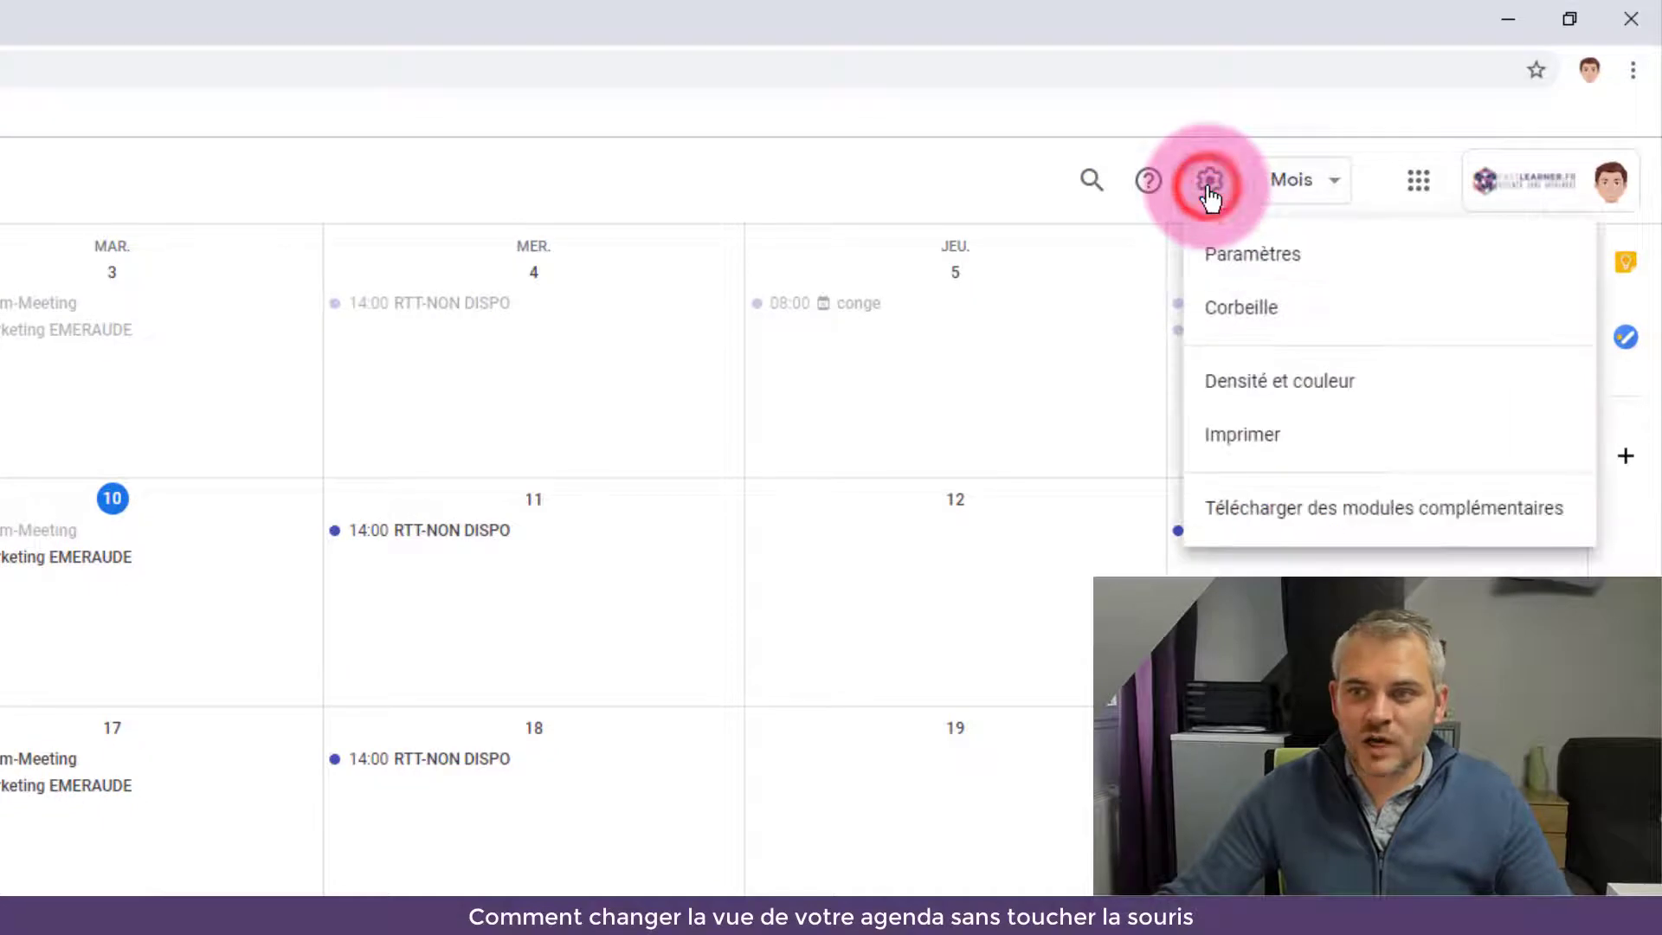
{"action": "left_click", "coordinate": [1241, 270]}
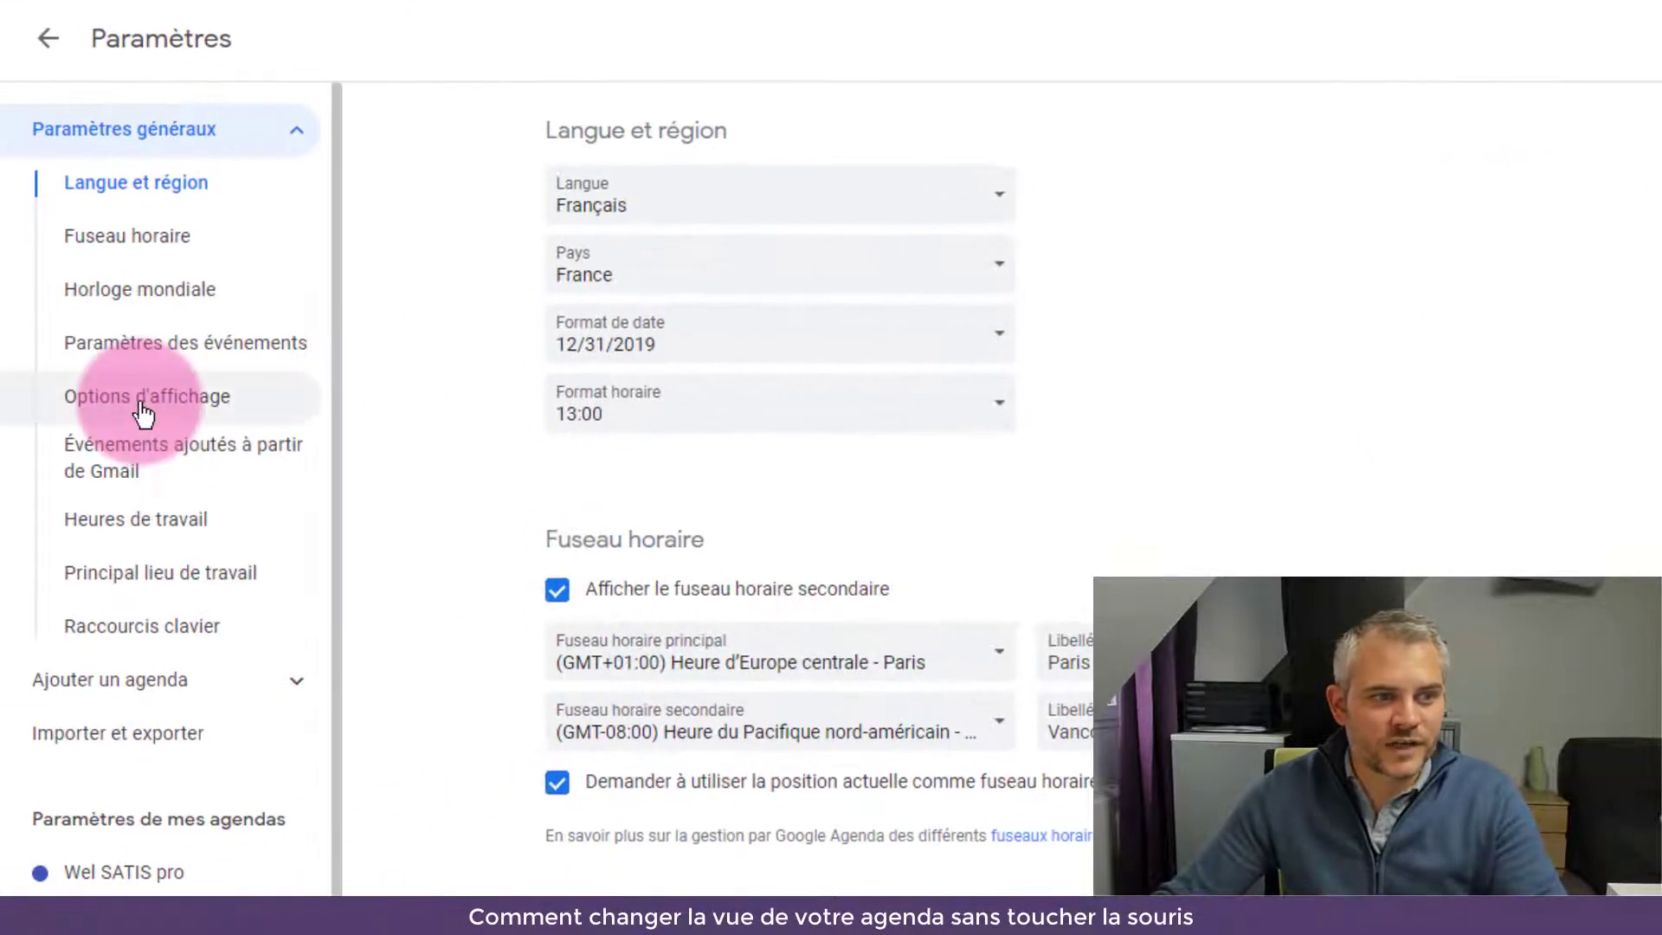
{"action": "left_click", "coordinate": [143, 407]}
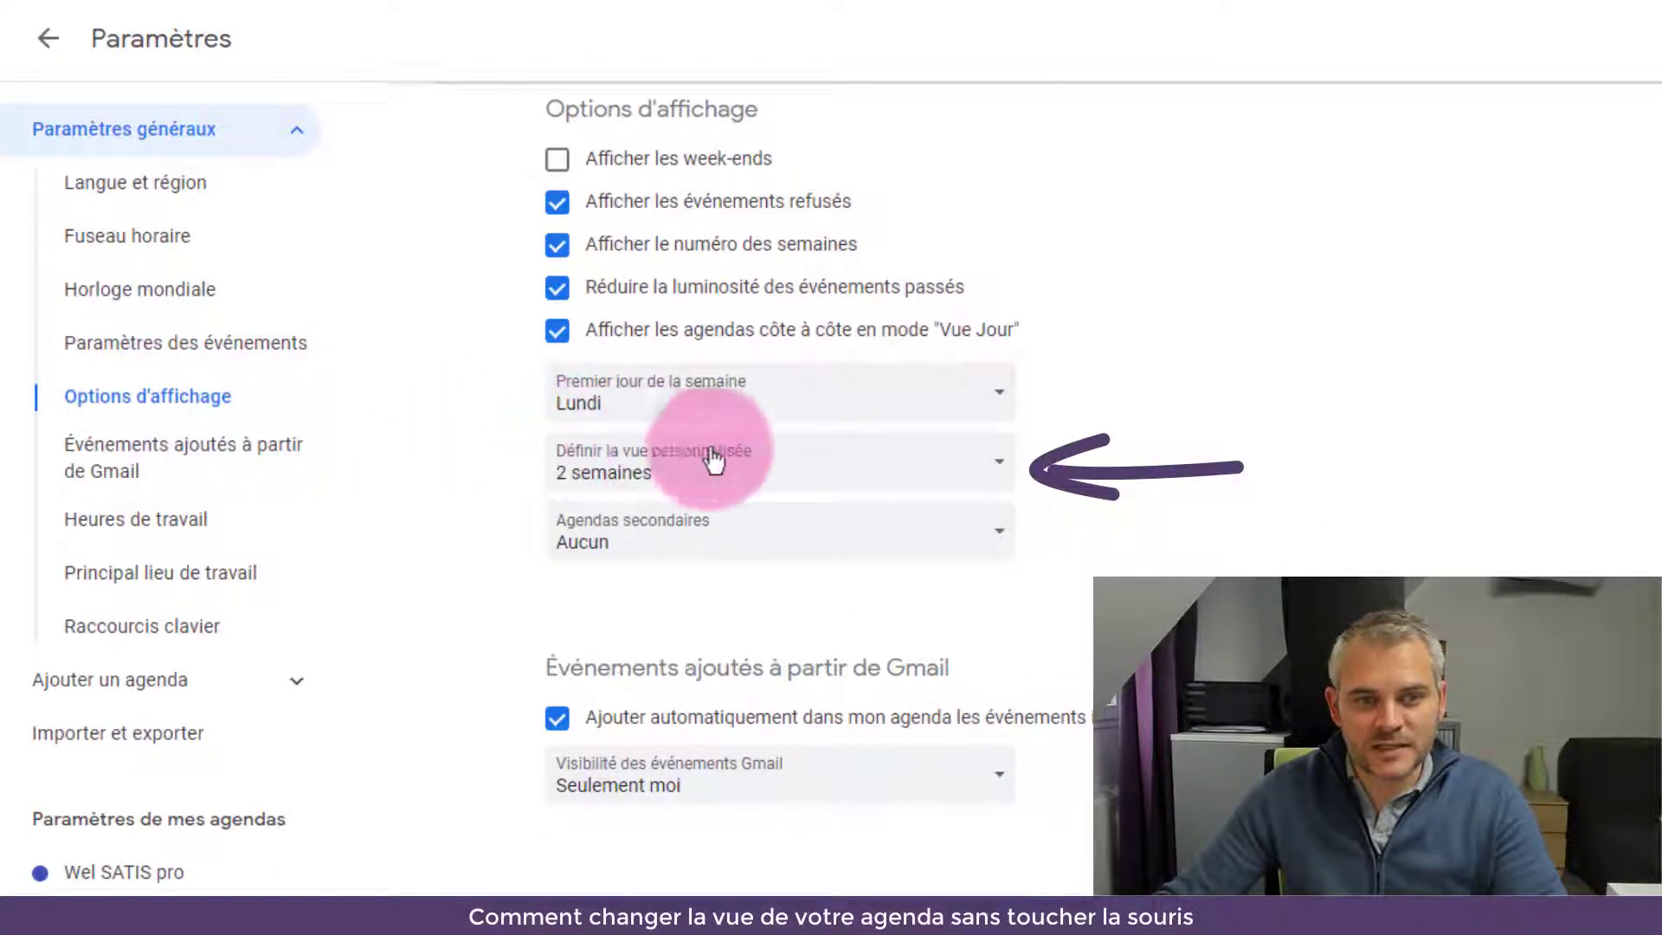
{"action": "left_click", "coordinate": [1003, 467]}
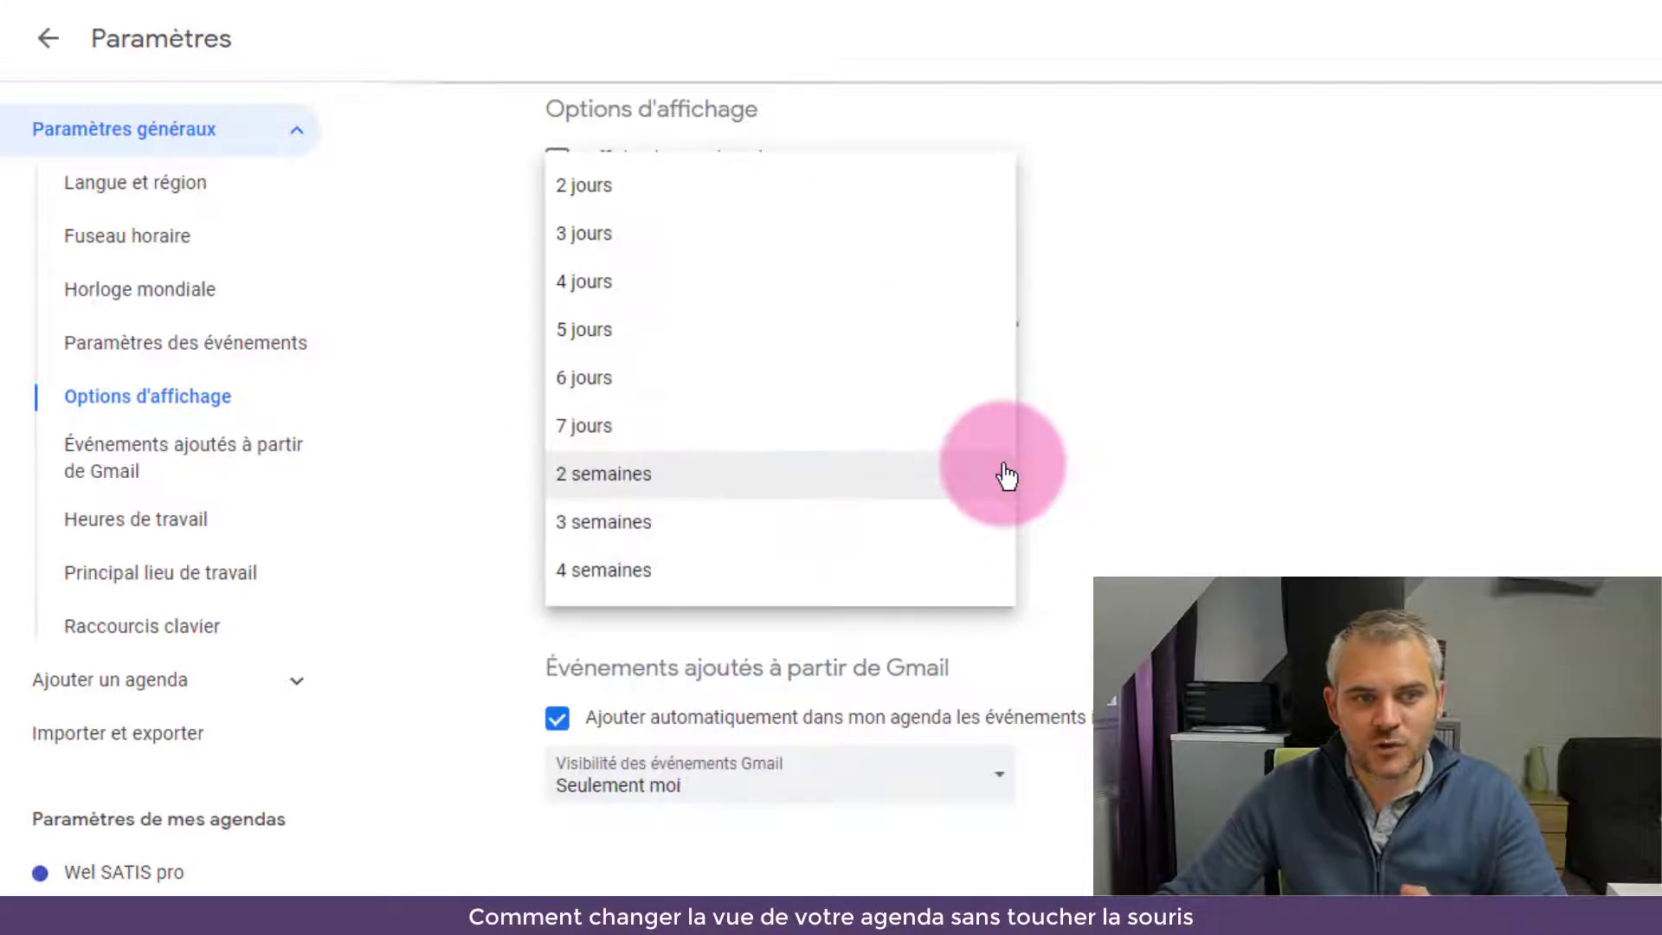
{"action": "key", "text": "Up"}
{"action": "key", "text": "Up"}
{"action": "key", "text": "Up"}
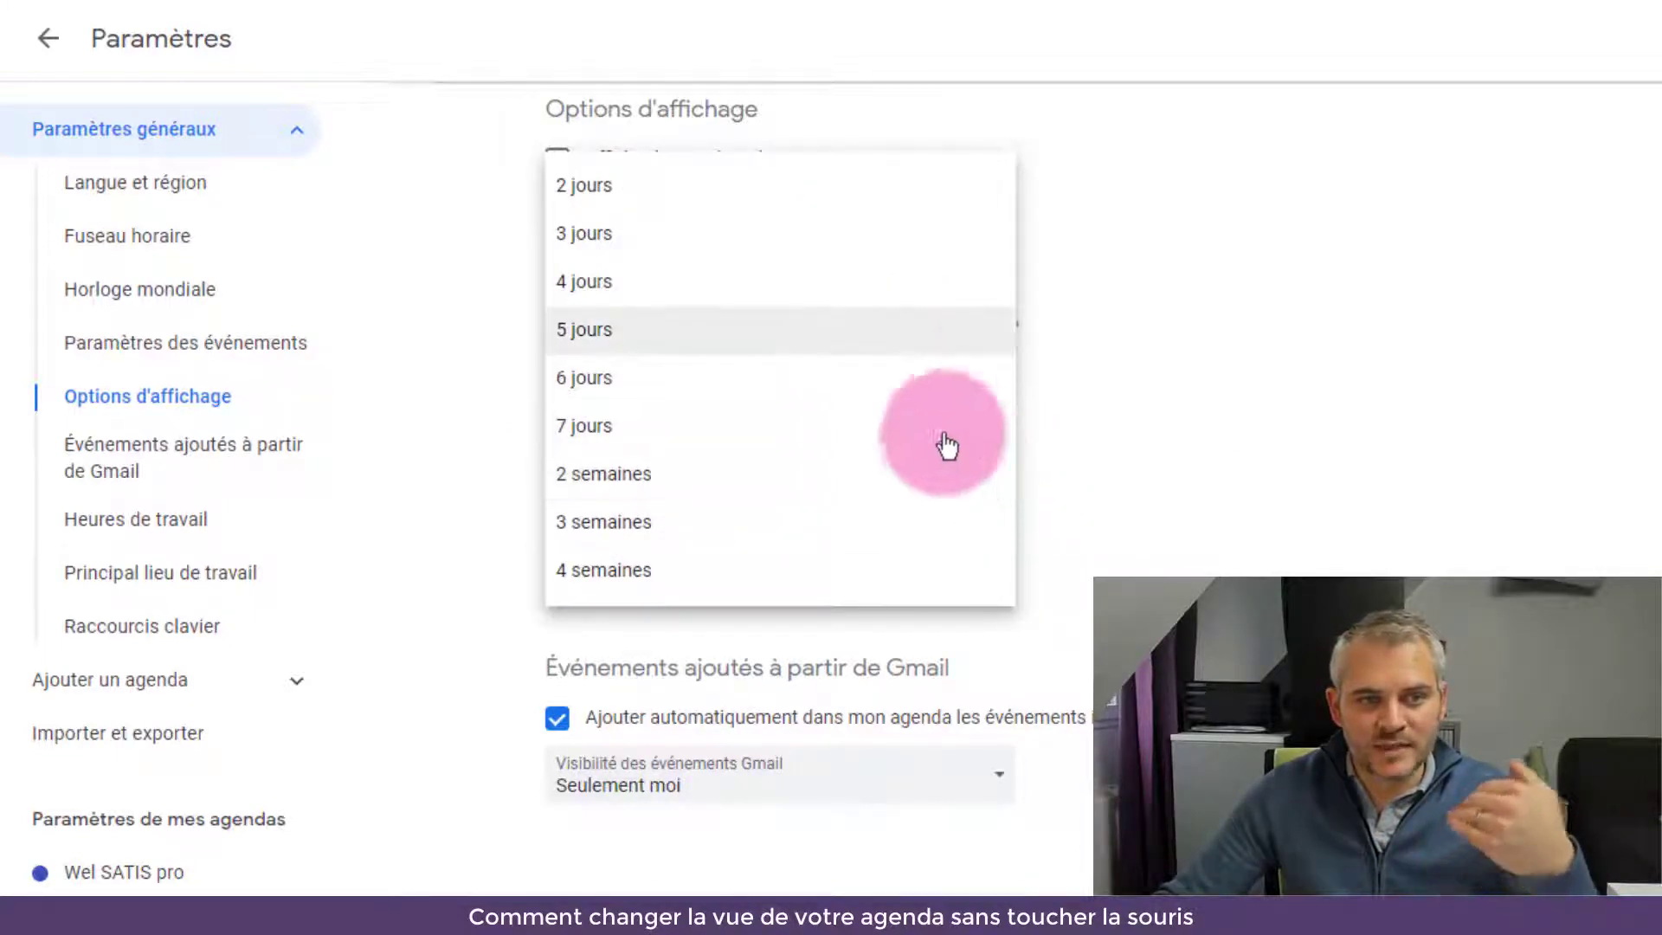
{"action": "key", "text": "Up"}
{"action": "key", "text": "Return"}
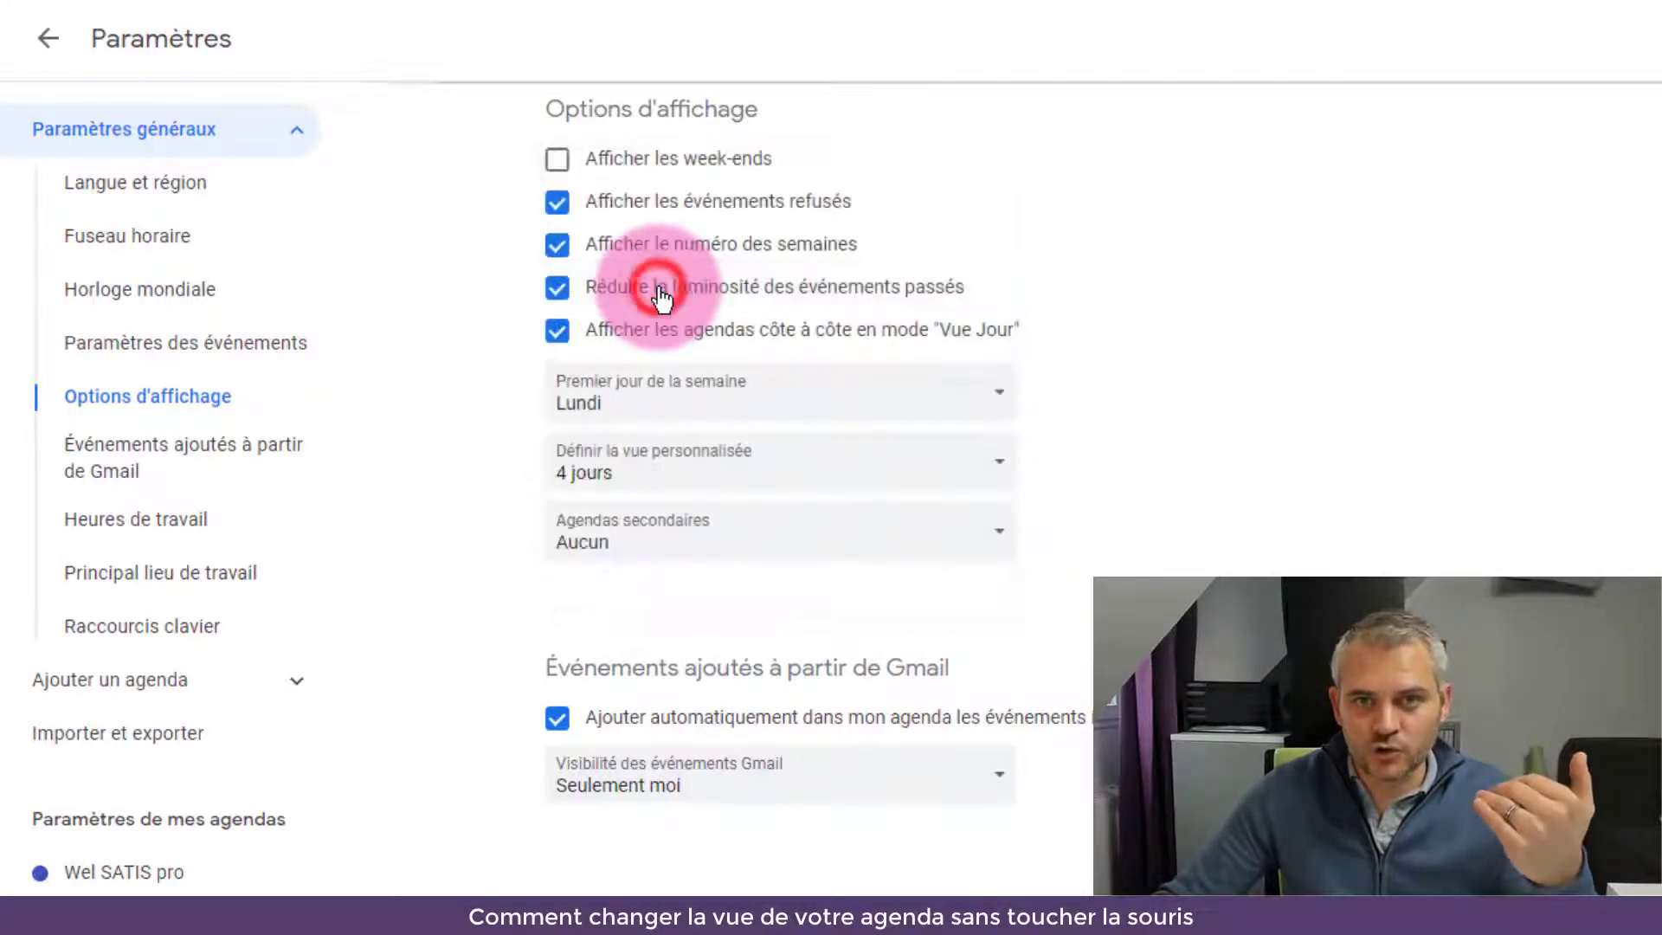
- Return from settings and display the 4 jours view covering 10–13 December 2019
{"action": "left_click", "coordinate": [43, 59]}
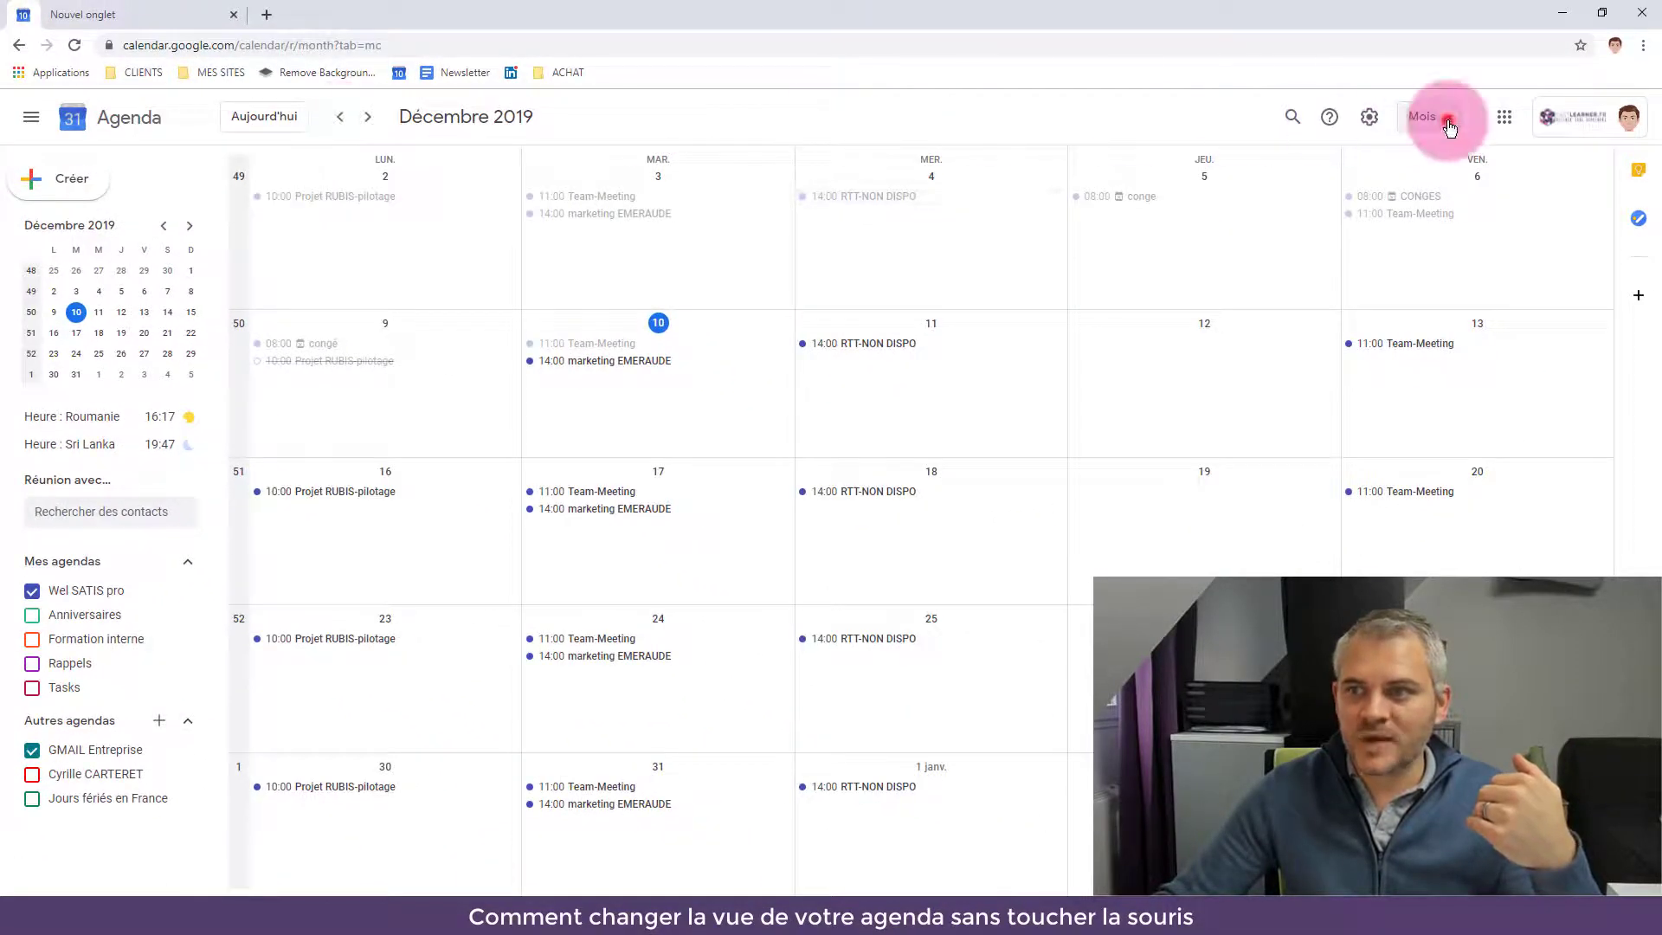
{"action": "left_click", "coordinate": [1450, 128]}
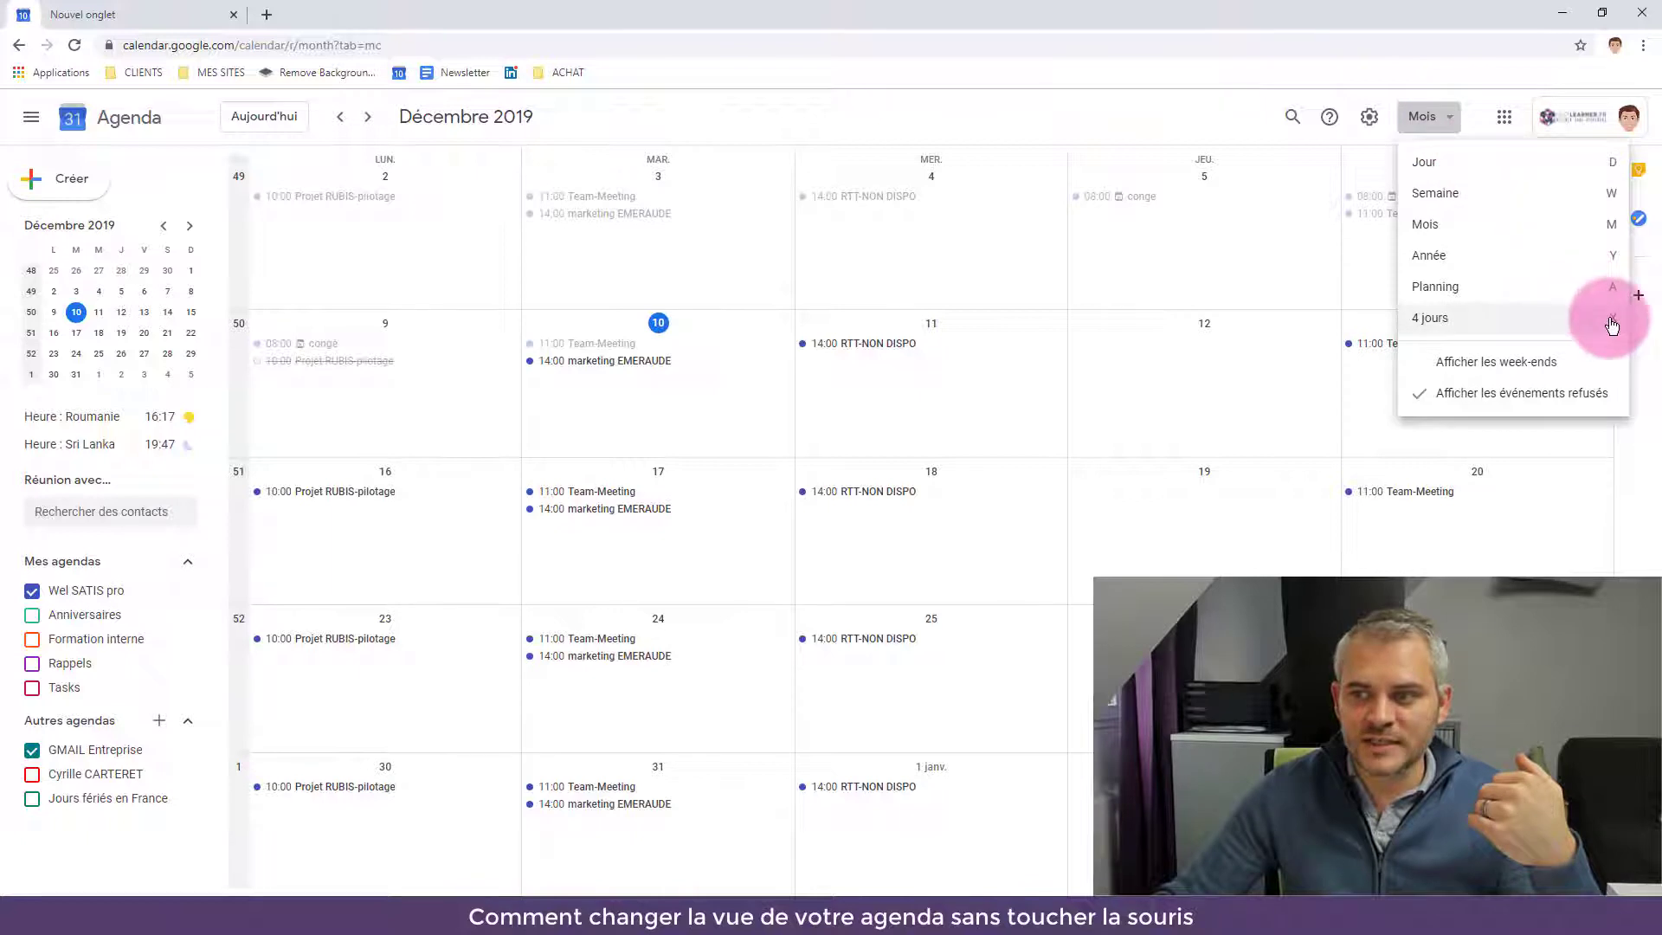
{"action": "left_click", "coordinate": [1458, 321]}
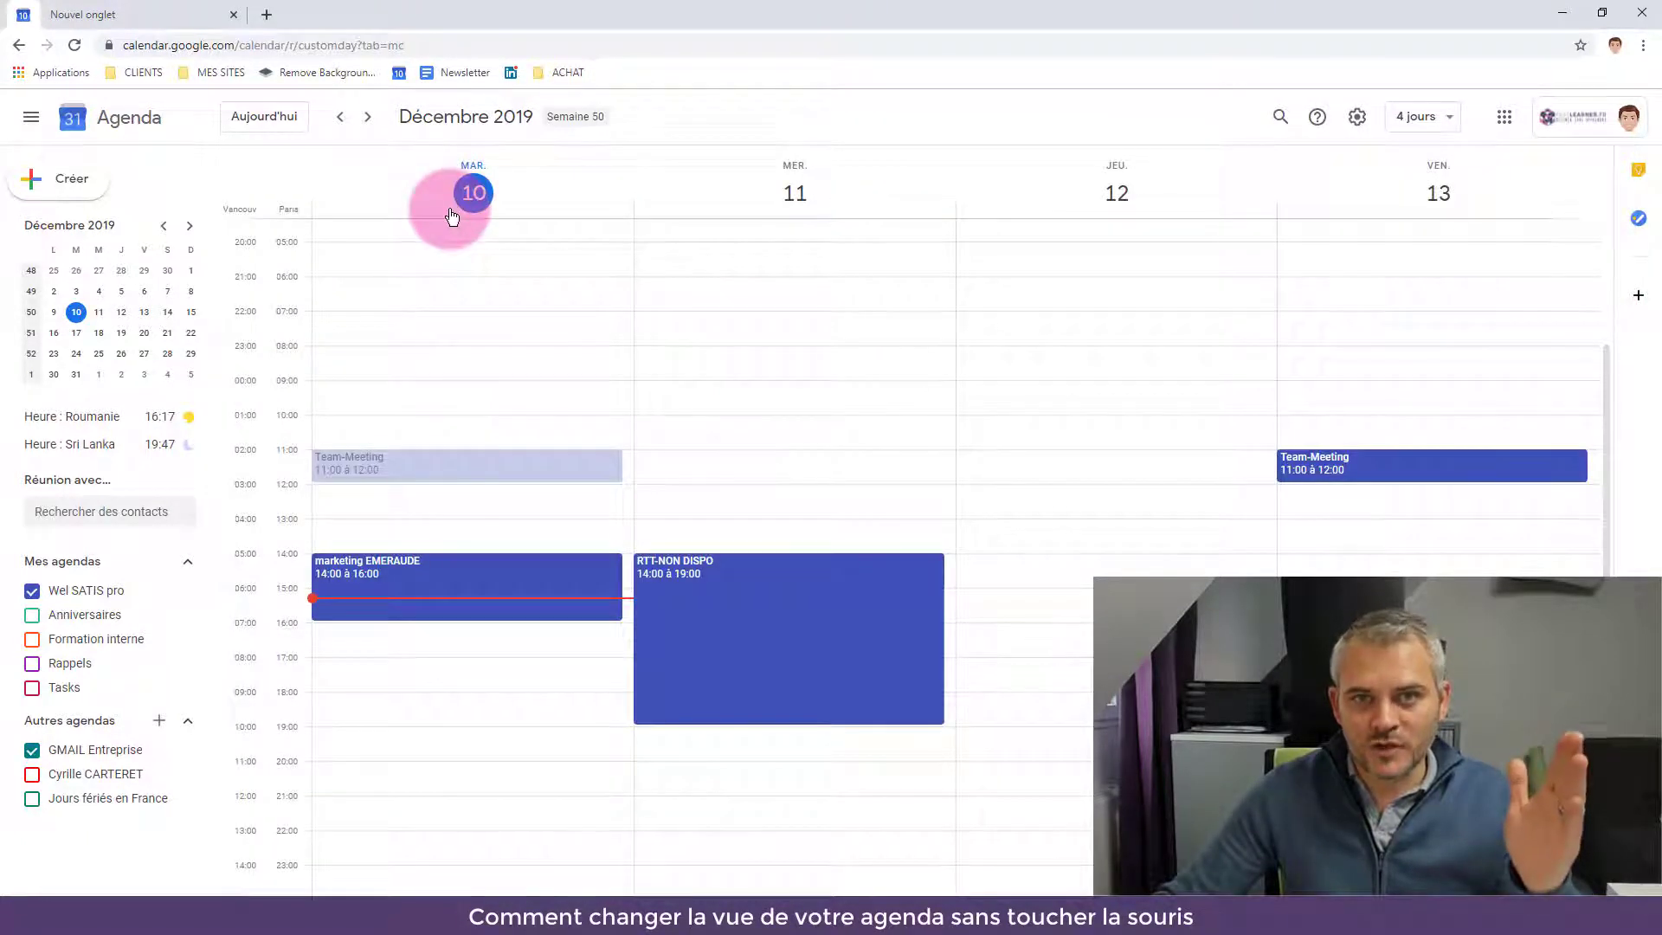